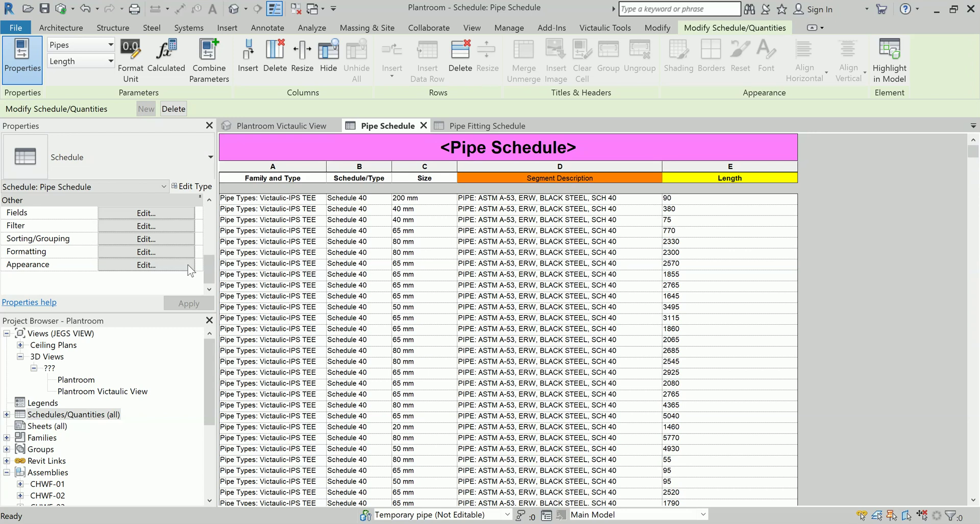
- Switch to the Pipe Fitting Schedule, which lists 300 mm-300 mm elbows and rigid couplings
{"action": "left_click", "coordinate": [456, 129]}
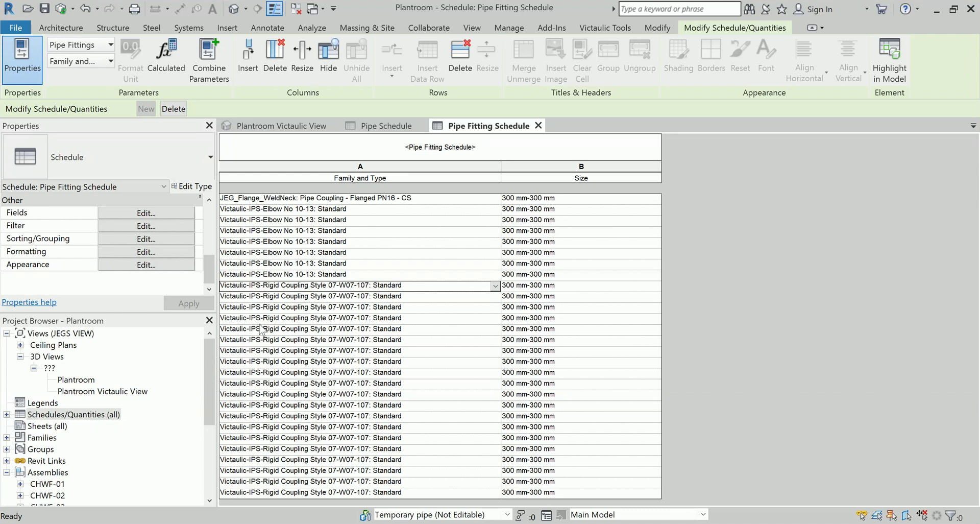
- Return to the Pipe Schedule listing Victaulic-IPS TEE Schedule 40 pipes and their lengths
{"action": "left_click", "coordinate": [367, 125]}
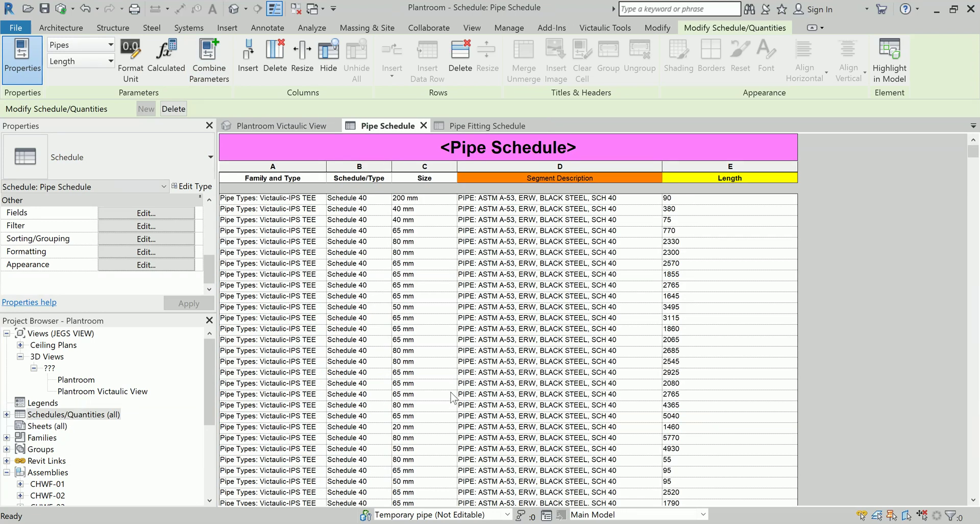
- Create a new Pipes schedule, dismissing the save reminder without saving
{"action": "right_click", "coordinate": [68, 415]}
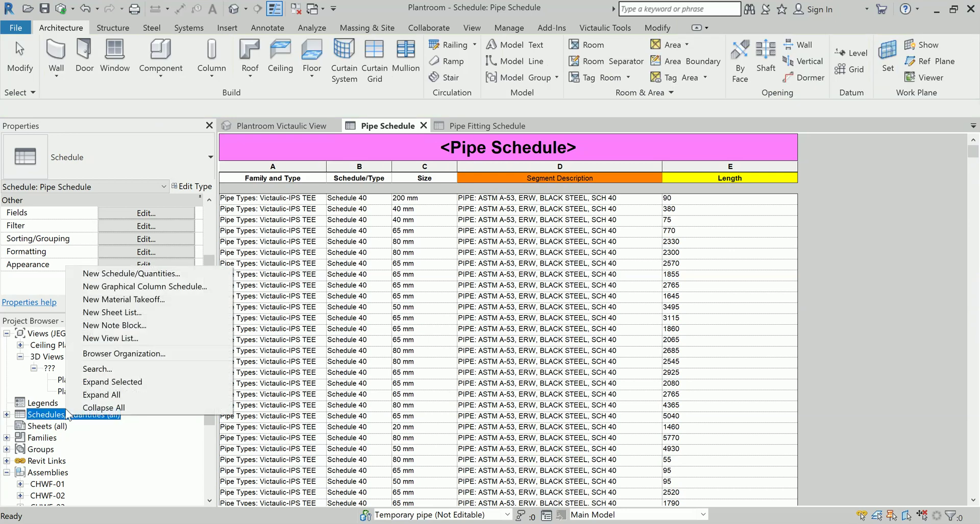
{"action": "left_click", "coordinate": [92, 276]}
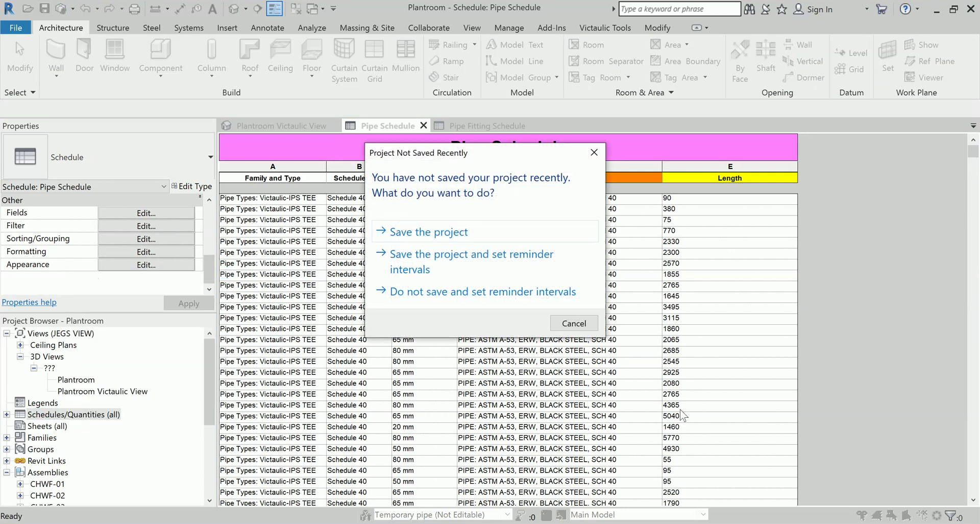
{"action": "left_click", "coordinate": [574, 323]}
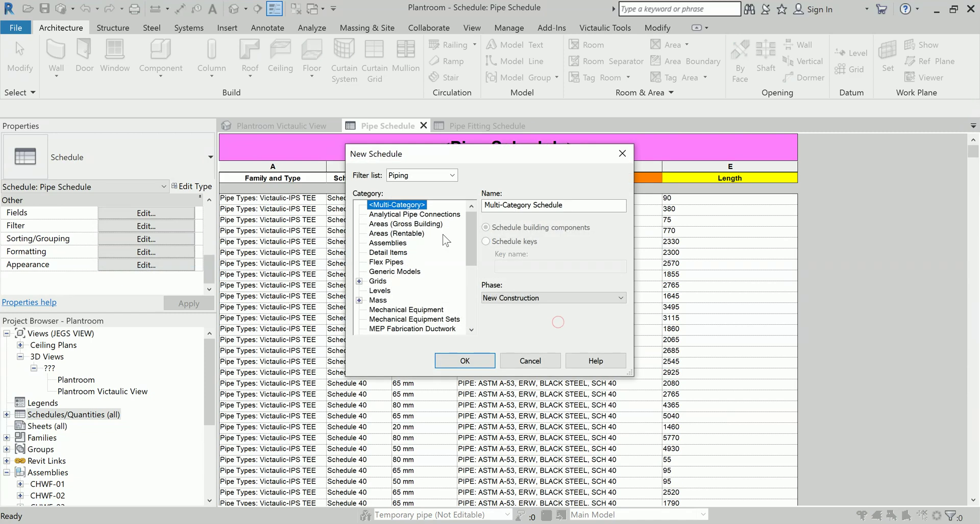
{"action": "scroll", "coordinate": [403, 271], "scroll_direction": "down", "scroll_amount": 3}
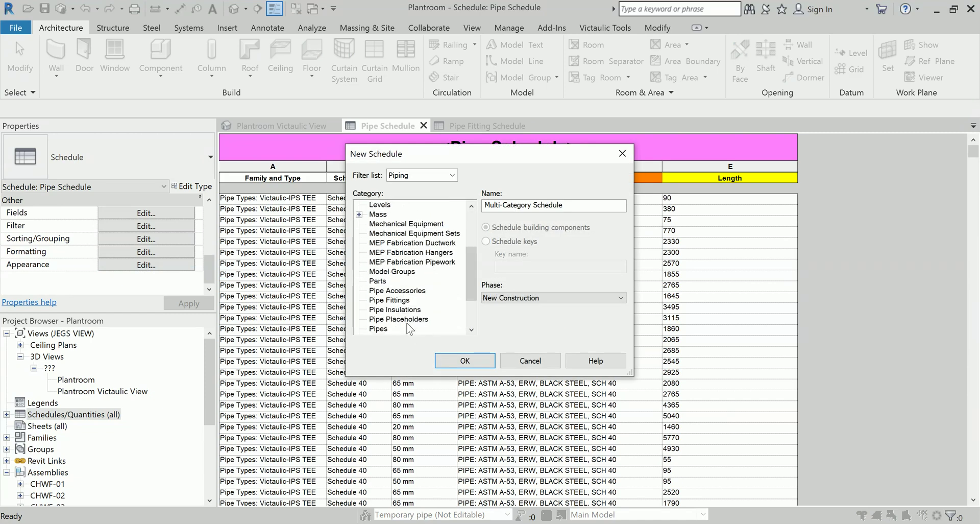
{"action": "left_click", "coordinate": [382, 329]}
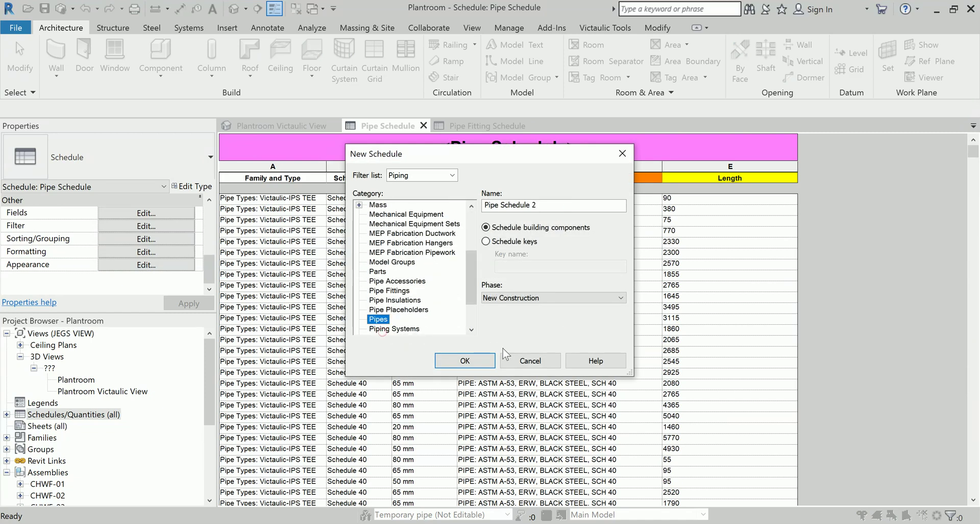
{"action": "left_click", "coordinate": [480, 361]}
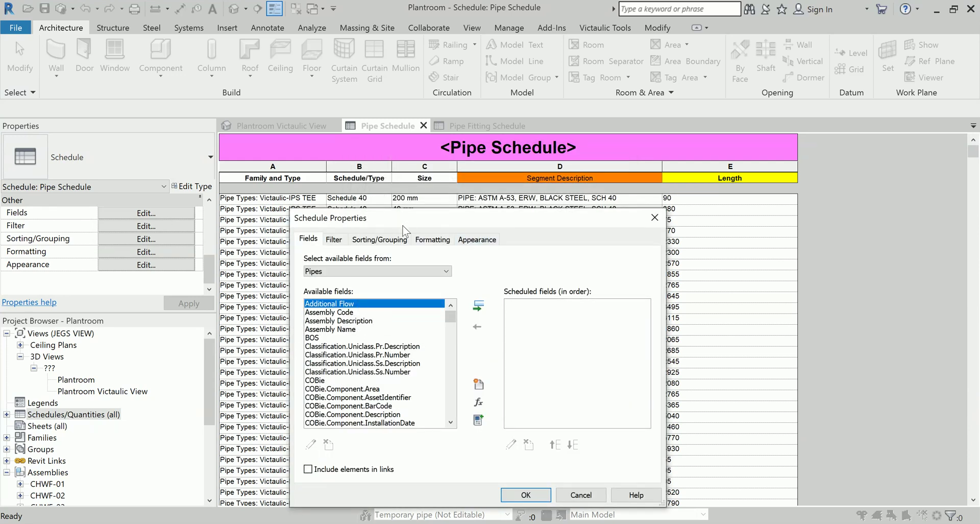
- Add the Family and Type and Schedule/Type fields to the schedule
{"action": "left_click_drag", "start_coordinate": [408, 228], "coordinate": [348, 379]}
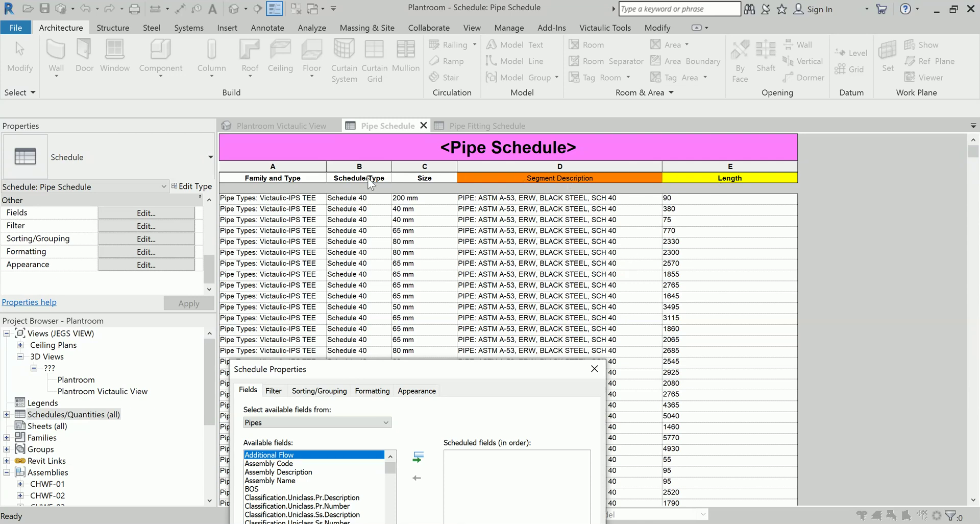
{"action": "left_click_drag", "start_coordinate": [445, 369], "coordinate": [563, 276]}
{"action": "left_click", "coordinate": [400, 422]}
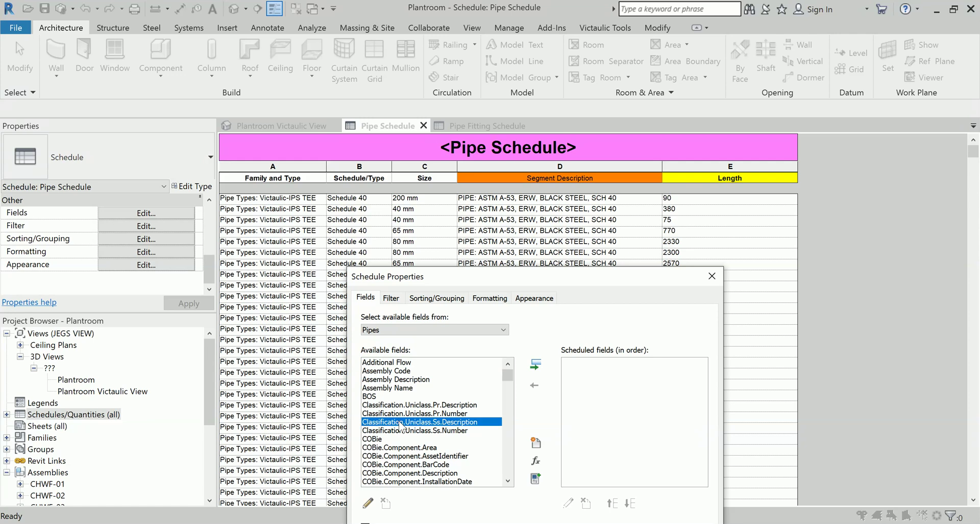
{"action": "key", "text": "f"}
{"action": "scroll", "coordinate": [401, 427], "scroll_direction": "down", "scroll_amount": 4}
{"action": "left_click", "coordinate": [396, 388]}
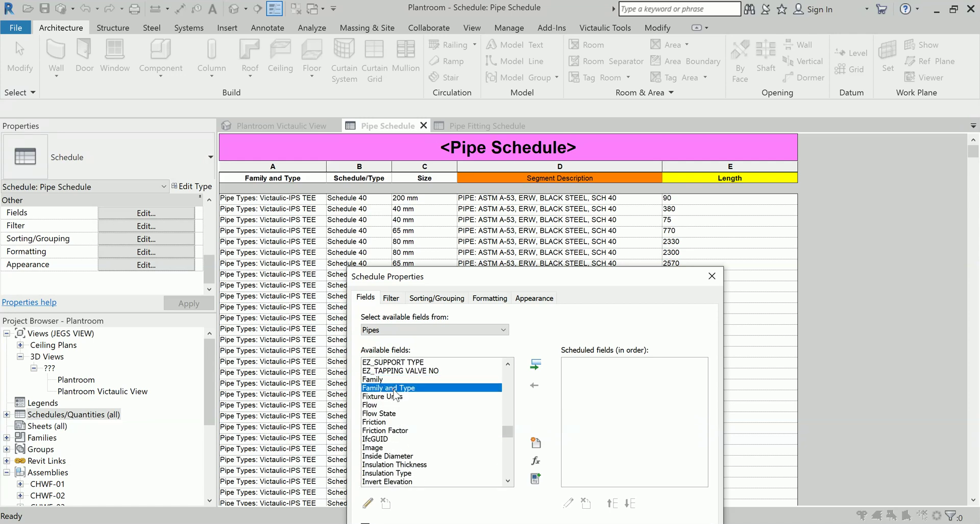
{"action": "left_click", "coordinate": [535, 364]}
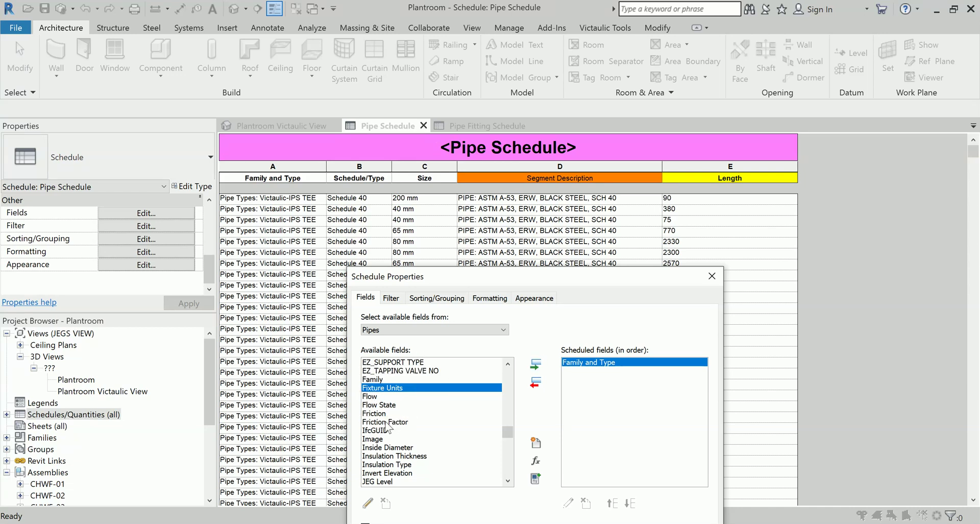
{"action": "scroll", "coordinate": [386, 427], "scroll_direction": "down", "scroll_amount": 3}
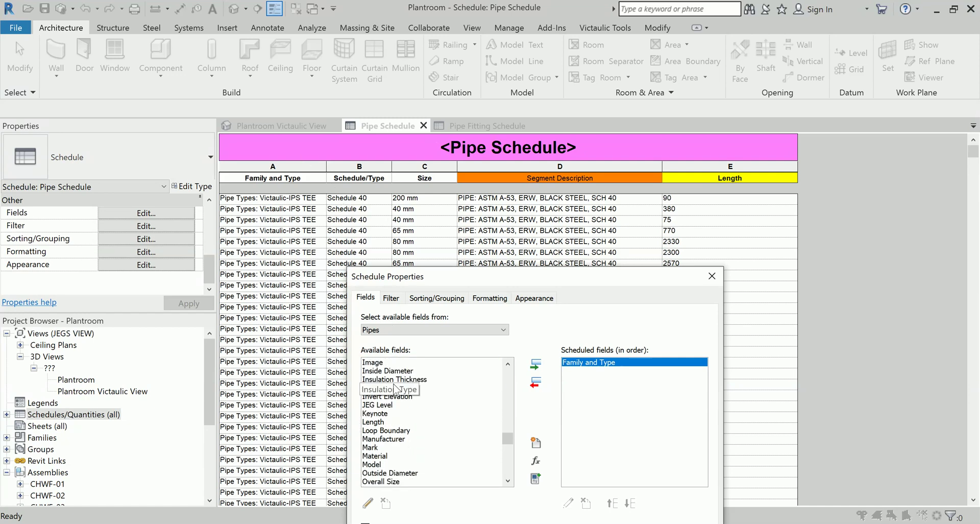
{"action": "scroll", "coordinate": [395, 391], "scroll_direction": "down", "scroll_amount": 1}
{"action": "scroll", "coordinate": [395, 391], "scroll_direction": "down", "scroll_amount": 3}
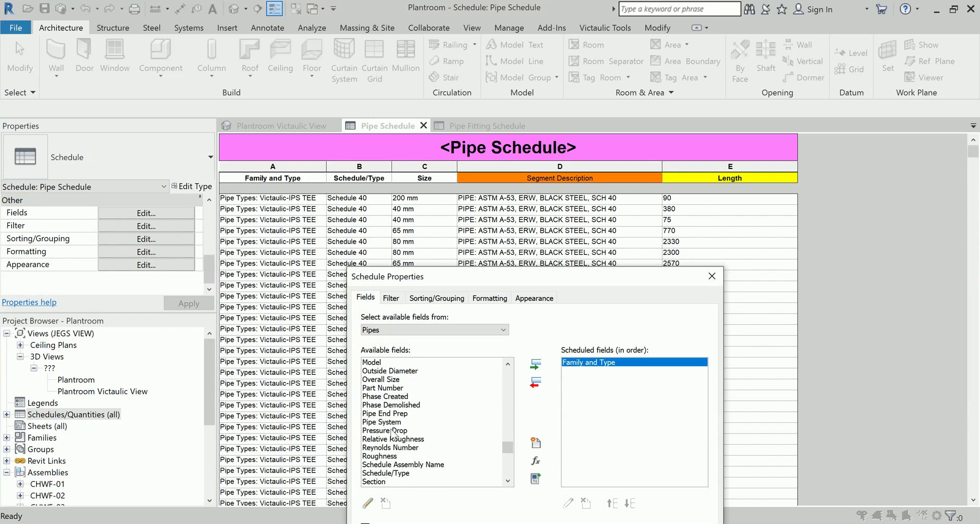
{"action": "left_click", "coordinate": [411, 473]}
{"action": "left_click", "coordinate": [536, 366]}
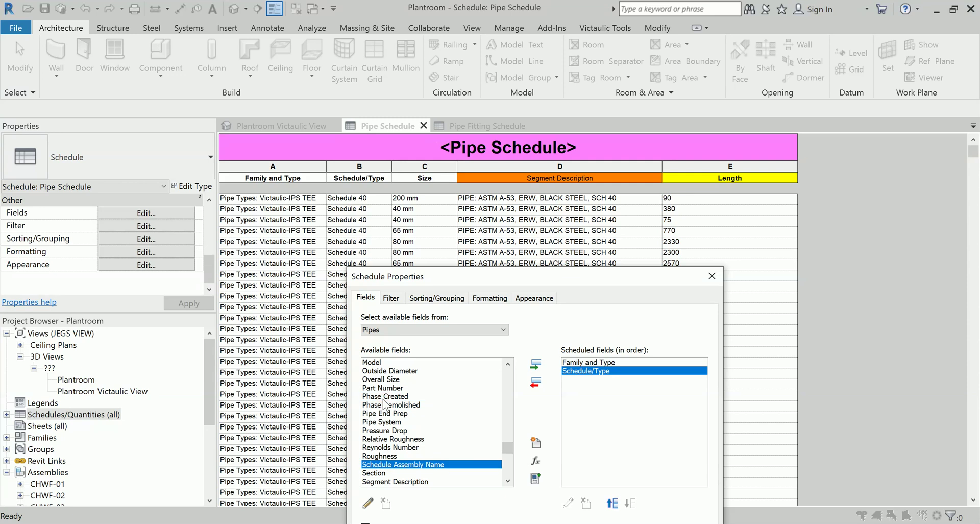
- Add the Size, Segment Description and Length fields to the schedule
{"action": "scroll", "coordinate": [384, 405], "scroll_direction": "down", "scroll_amount": 3}
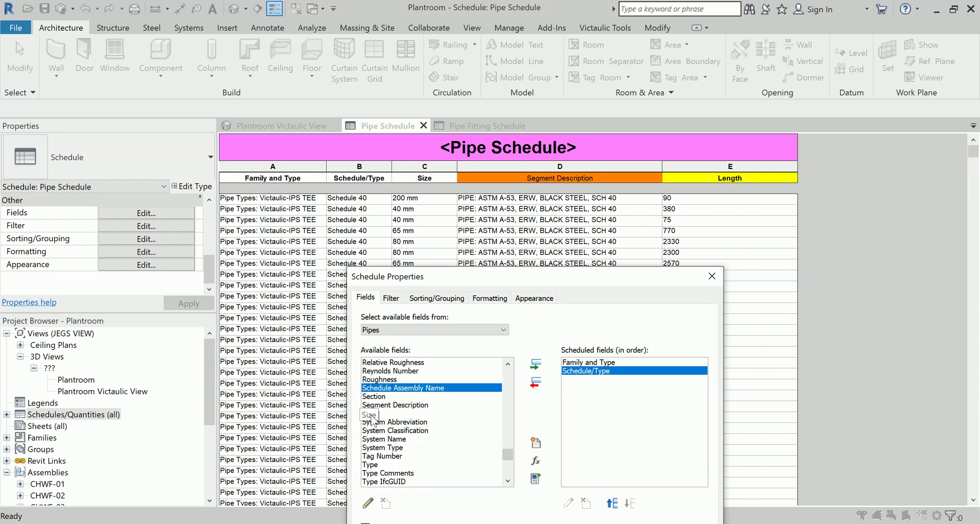
{"action": "left_click", "coordinate": [373, 417]}
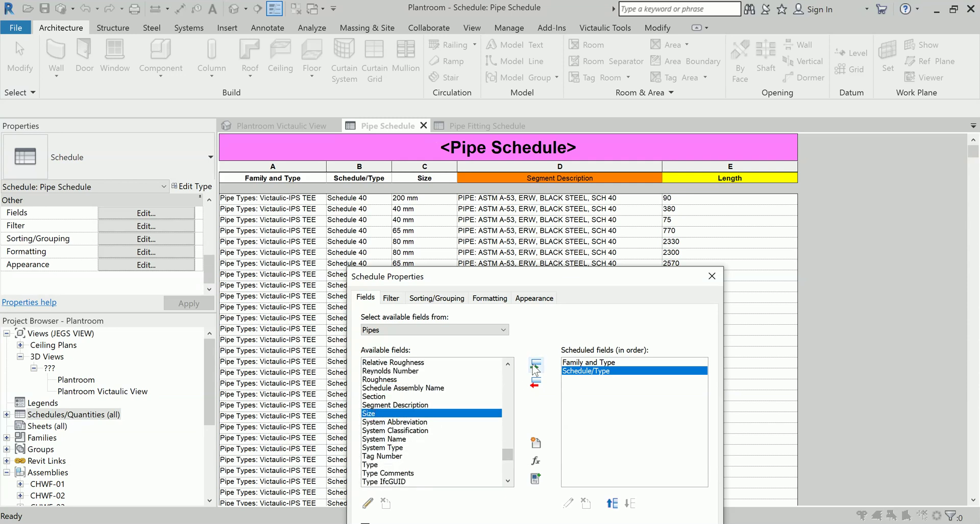
{"action": "left_click", "coordinate": [535, 364]}
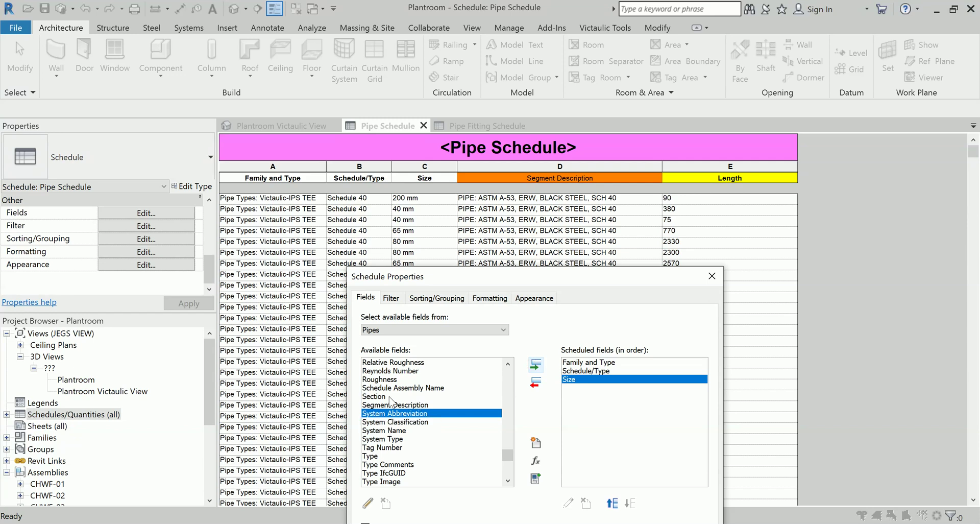
{"action": "left_click", "coordinate": [385, 388]}
{"action": "scroll", "coordinate": [384, 389], "scroll_direction": "down", "scroll_amount": 2}
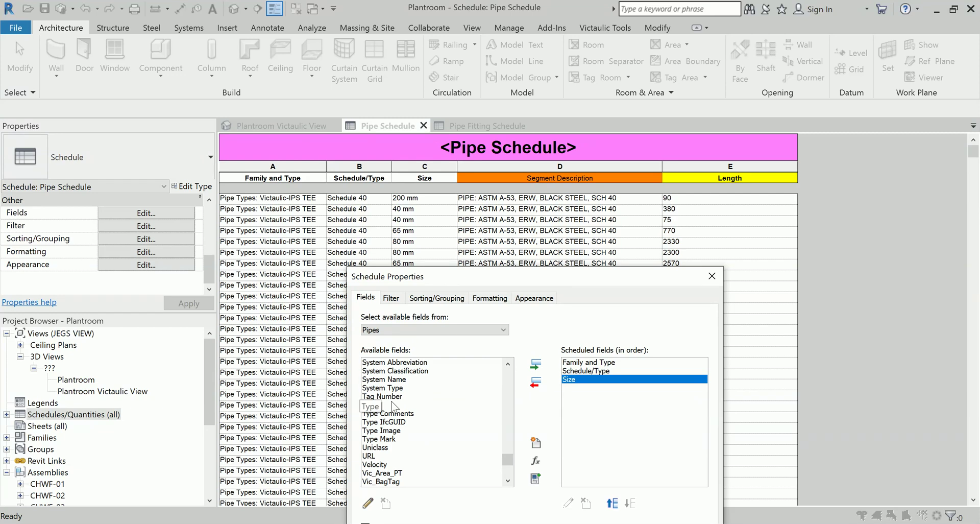
{"action": "scroll", "coordinate": [393, 406], "scroll_direction": "up", "scroll_amount": 2}
{"action": "left_click", "coordinate": [403, 404]}
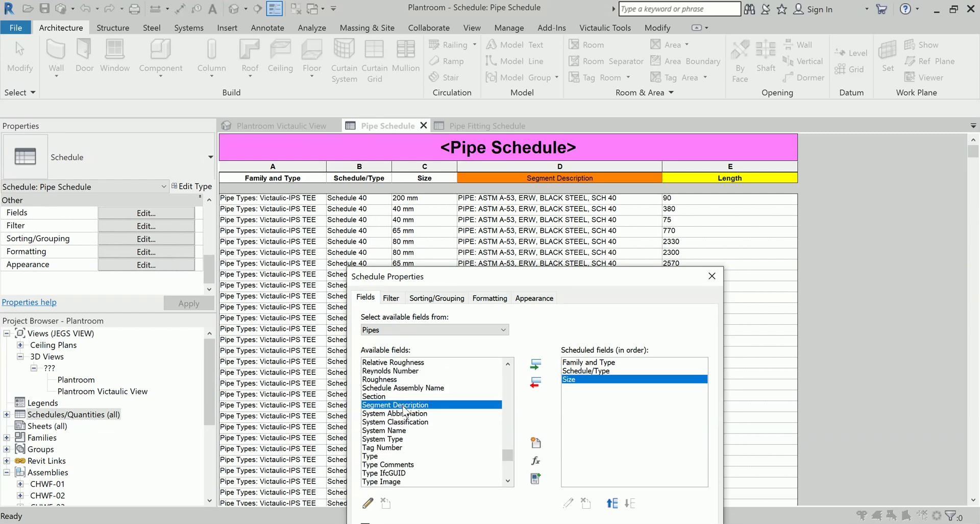
{"action": "left_click", "coordinate": [535, 364]}
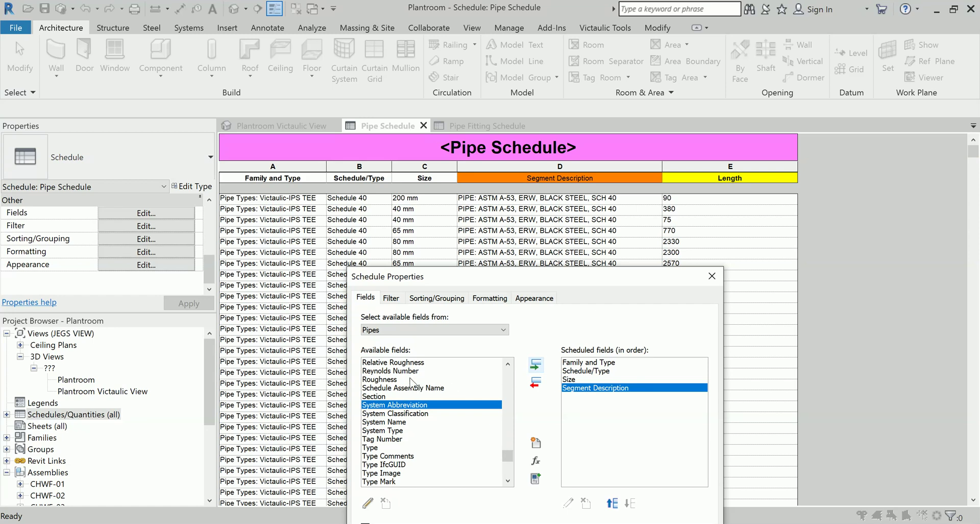
{"action": "left_click", "coordinate": [380, 380]}
{"action": "key", "text": "l"}
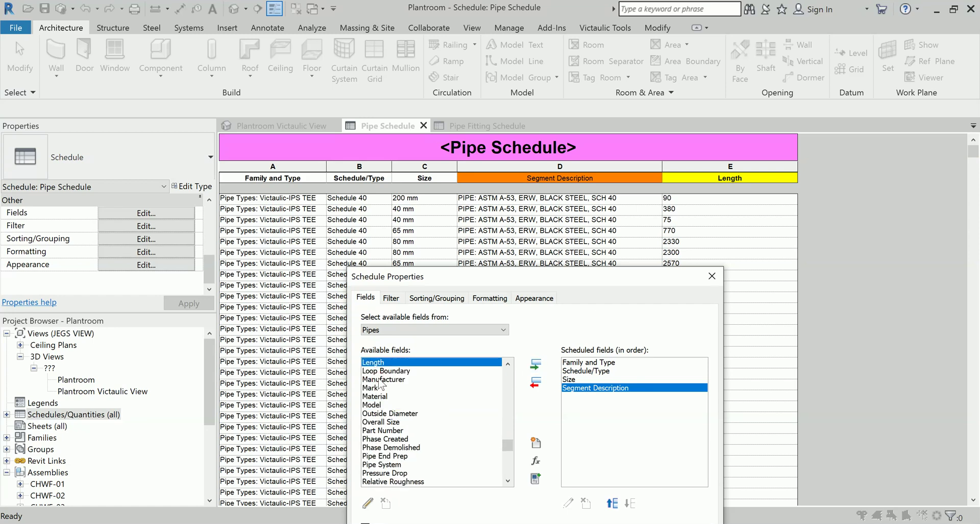
{"action": "left_click", "coordinate": [535, 364]}
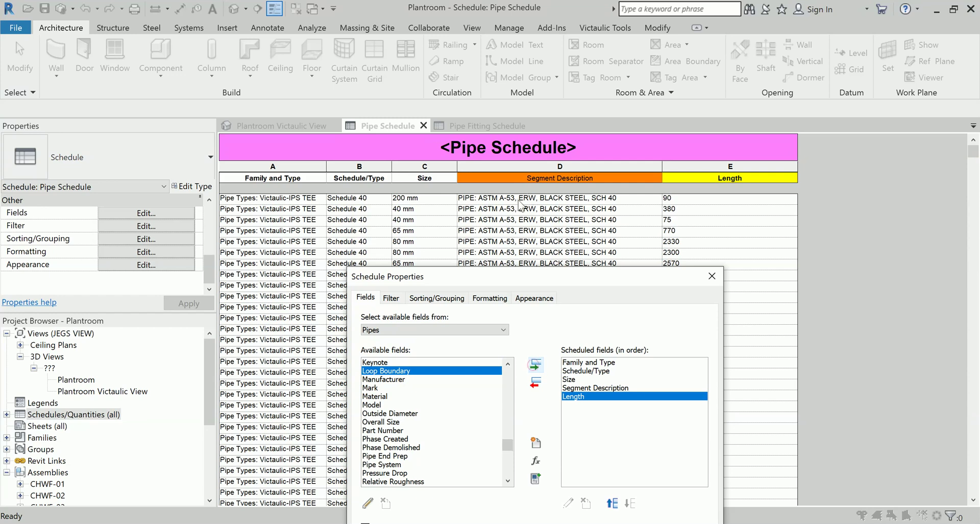
{"action": "left_click_drag", "start_coordinate": [566, 280], "coordinate": [512, 234]}
- Create Pipe Schedule 2, widen its Family and Type, Schedule/Type and Segment Description columns, then reopen Fields
{"action": "left_click", "coordinate": [540, 506]}
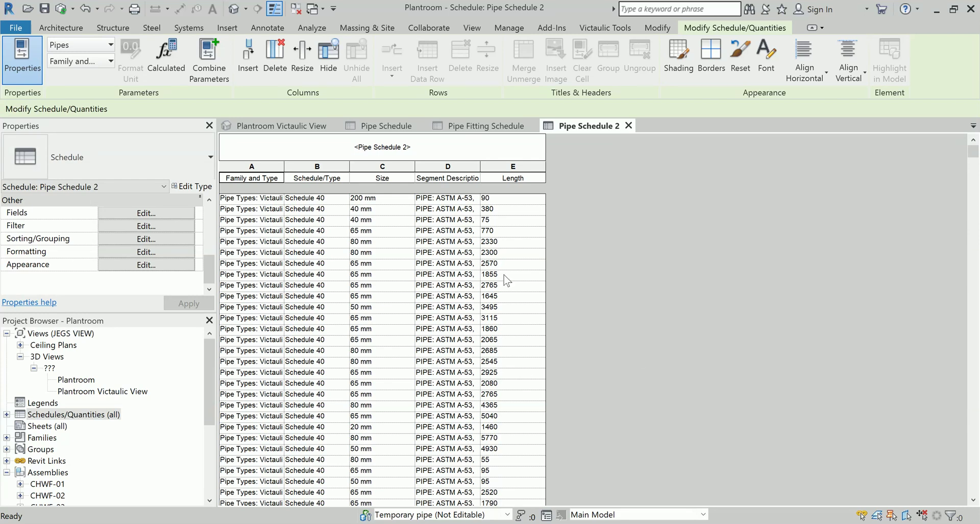
{"action": "left_click_drag", "start_coordinate": [285, 167], "coordinate": [358, 167]}
{"action": "left_click_drag", "start_coordinate": [424, 162], "coordinate": [459, 163]}
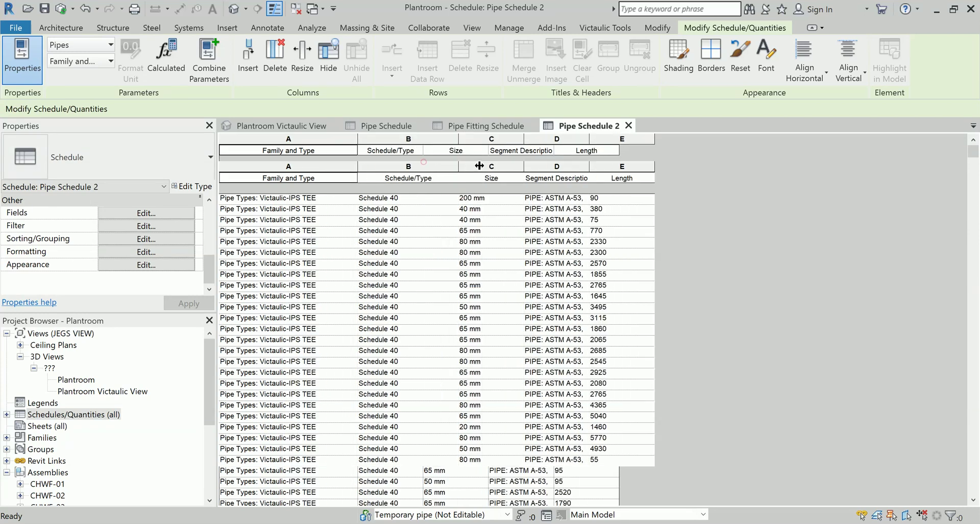
{"action": "left_click_drag", "start_coordinate": [589, 166], "coordinate": [713, 165]}
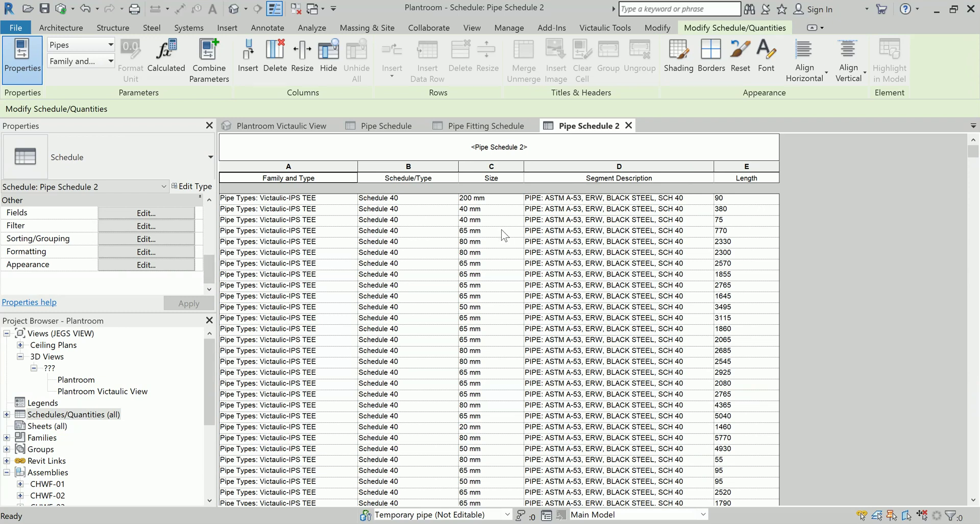
{"action": "left_click", "coordinate": [133, 213]}
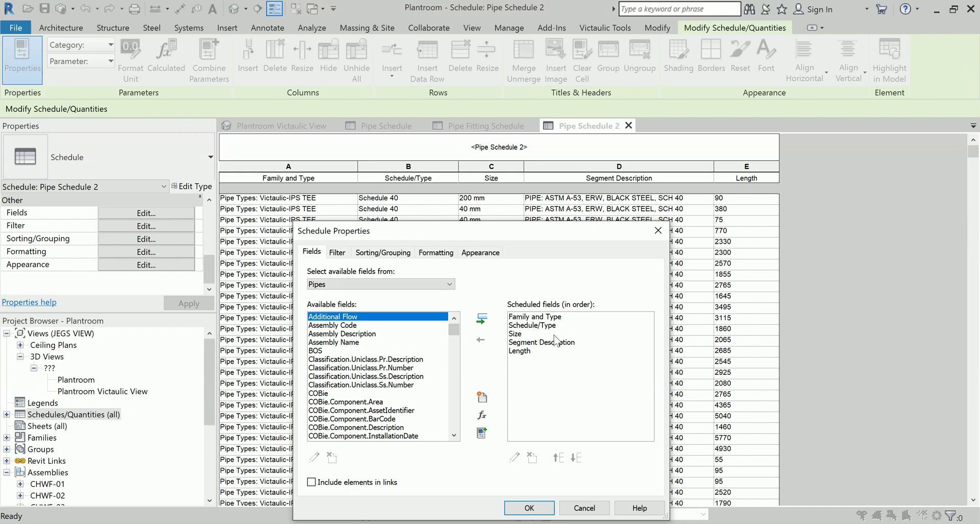
- Close the field settings unchanged and bring up the schedule's Filter settings
{"action": "left_click", "coordinate": [537, 318]}
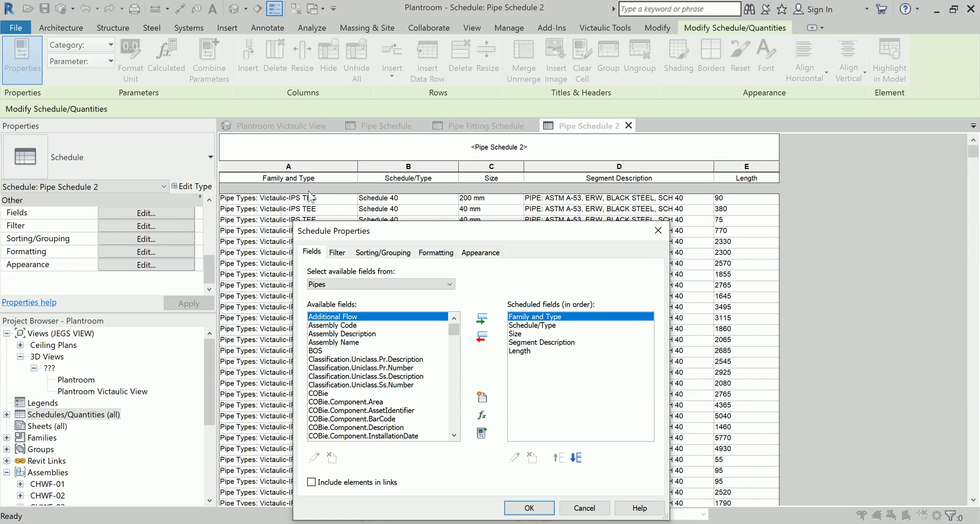
{"action": "left_click", "coordinate": [579, 509]}
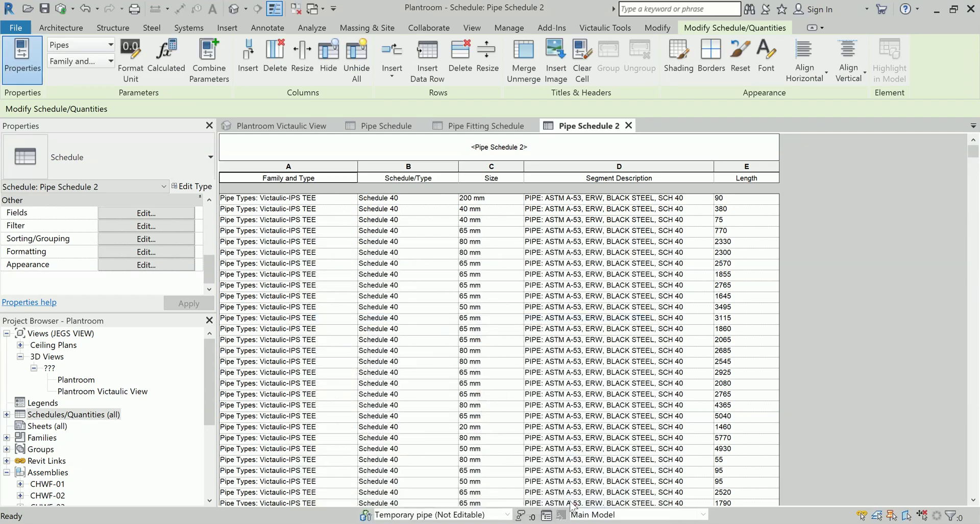
{"action": "left_click", "coordinate": [101, 225]}
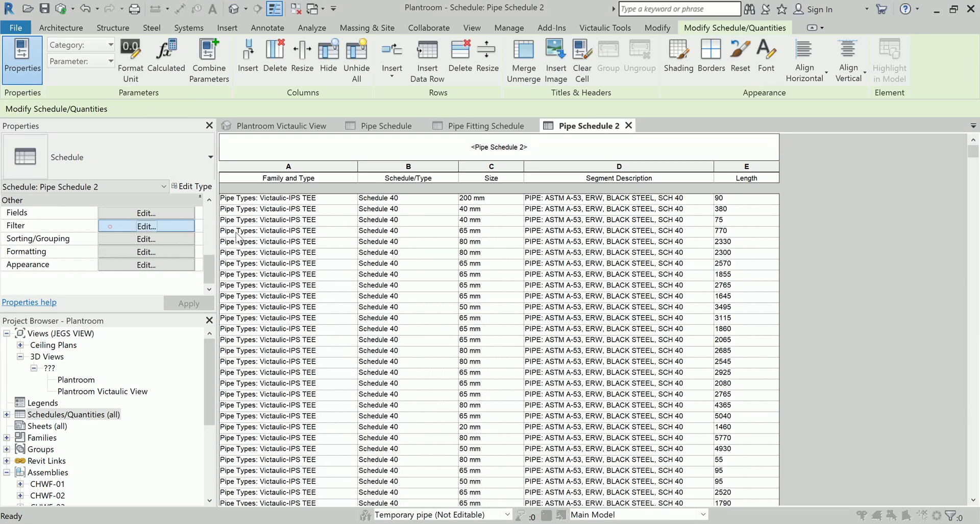
{"action": "left_click_drag", "start_coordinate": [593, 244], "coordinate": [875, 289]}
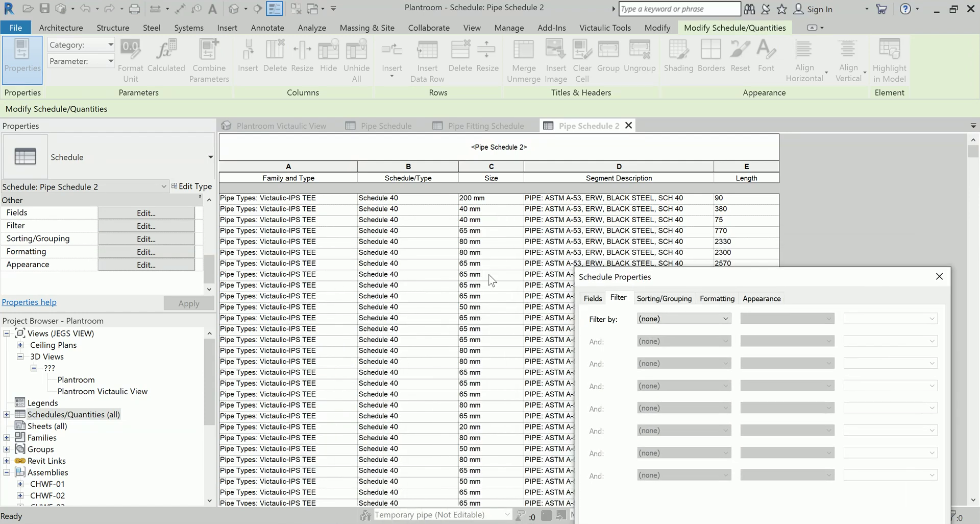
{"action": "left_click_drag", "start_coordinate": [807, 284], "coordinate": [855, 366]}
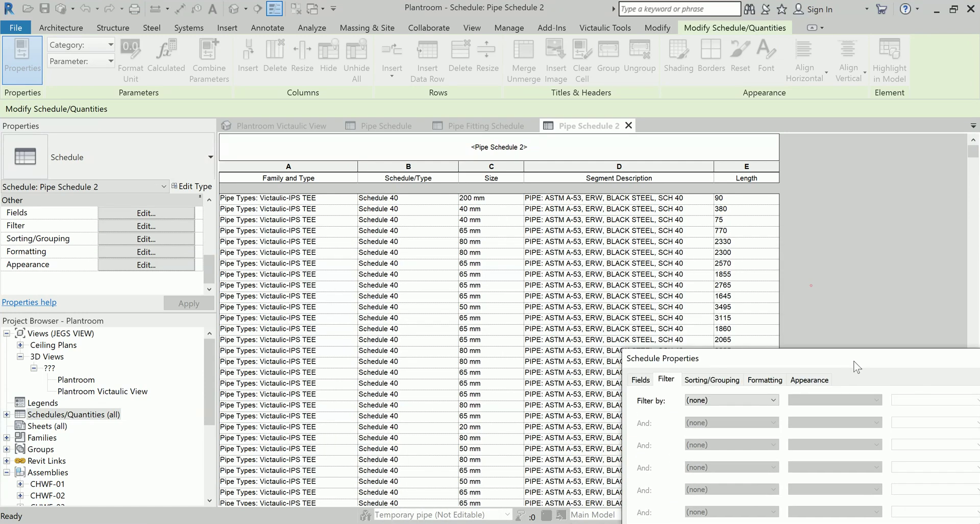
{"action": "left_click_drag", "start_coordinate": [776, 369], "coordinate": [418, 294]}
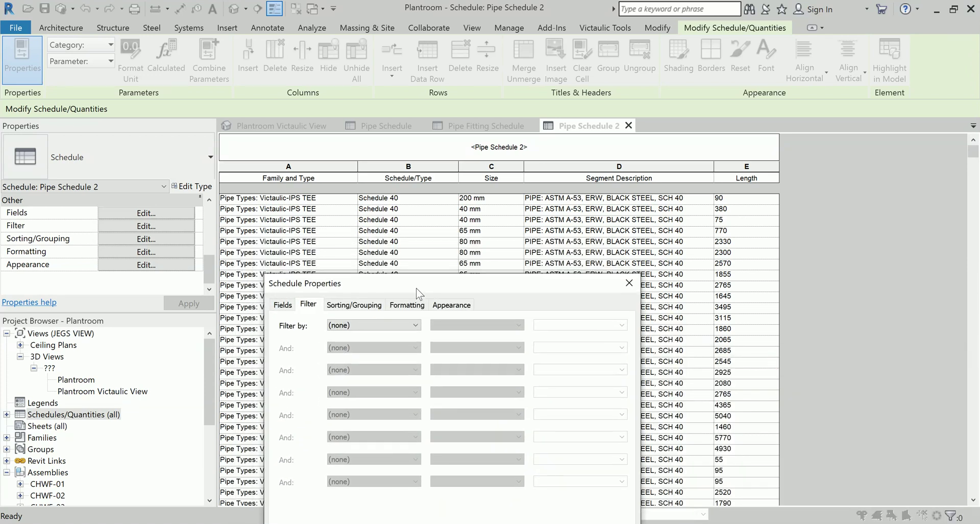
{"action": "left_click_drag", "start_coordinate": [418, 294], "coordinate": [470, 267]}
- Set the filter to Size equals 300 mm and apply it
{"action": "left_click", "coordinate": [467, 297]}
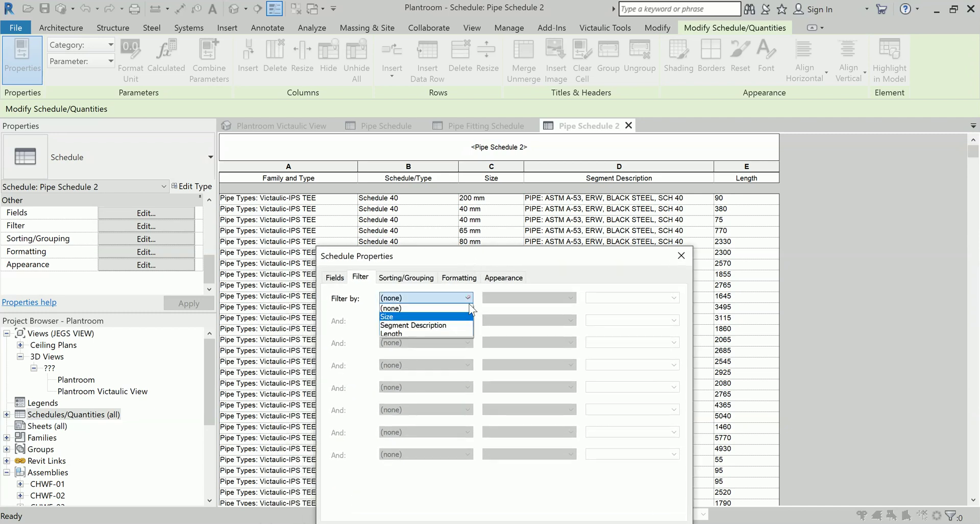
{"action": "left_click", "coordinate": [388, 317]}
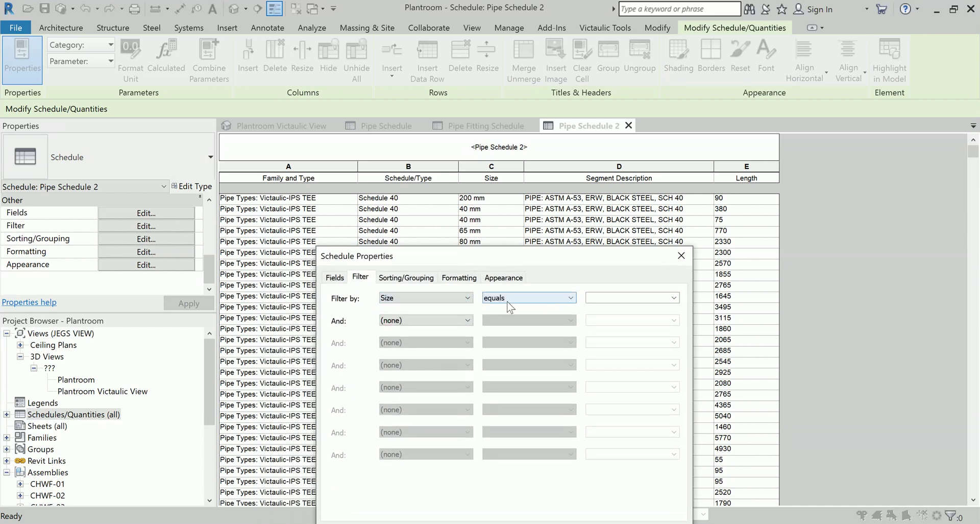
{"action": "left_click", "coordinate": [666, 298]}
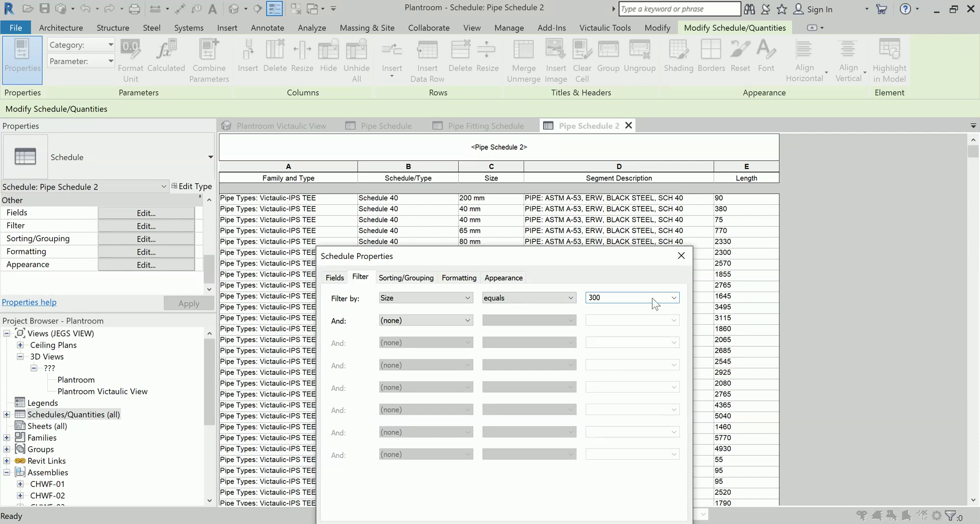
{"action": "left_click", "coordinate": [674, 298]}
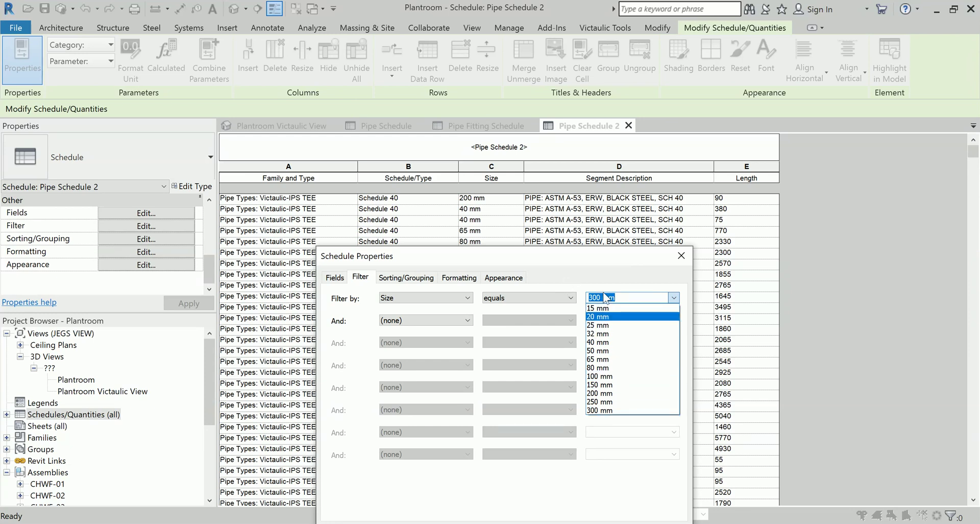
{"action": "left_click", "coordinate": [619, 410]}
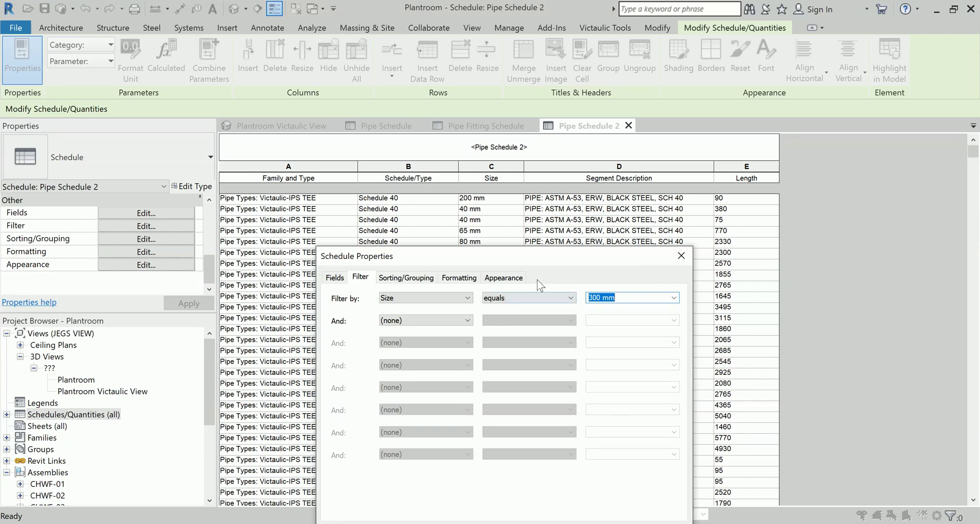
{"action": "left_click_drag", "start_coordinate": [534, 258], "coordinate": [360, 168]}
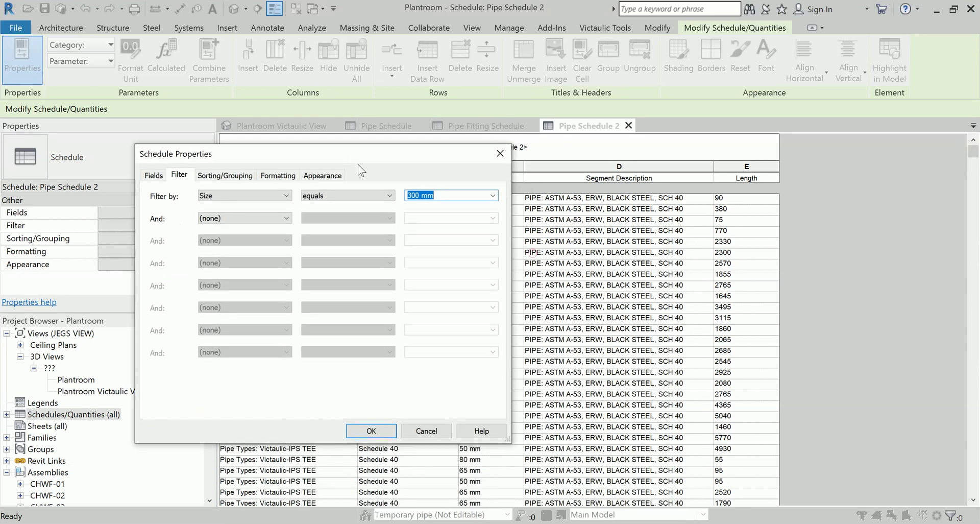
{"action": "left_click", "coordinate": [372, 430]}
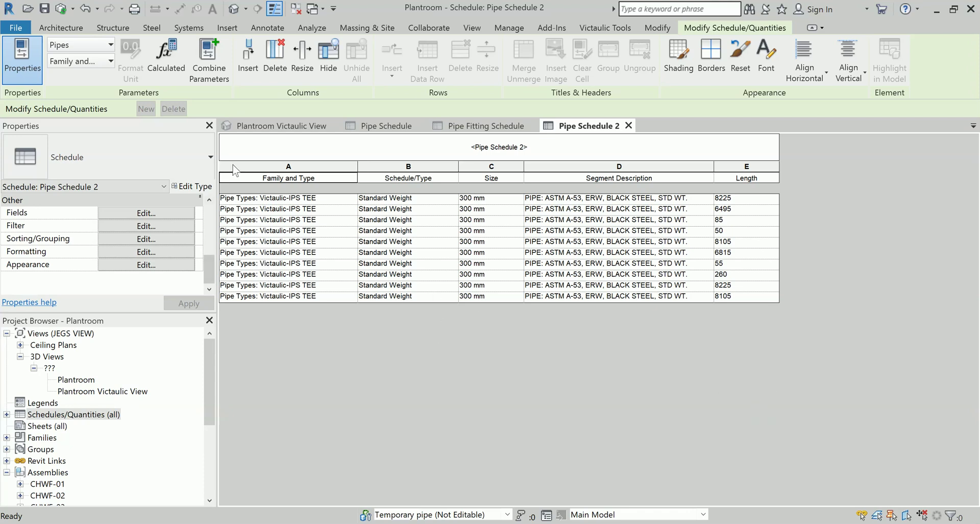
{"action": "left_click", "coordinate": [685, 403]}
{"action": "mouse_move", "coordinate": [661, 519]}
{"action": "left_click", "coordinate": [617, 477]}
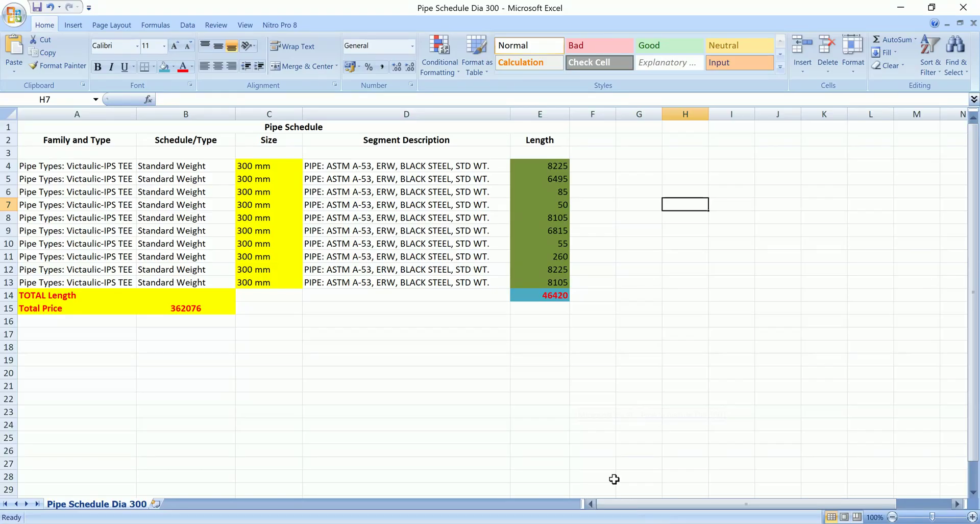
{"action": "left_click", "coordinate": [335, 345]}
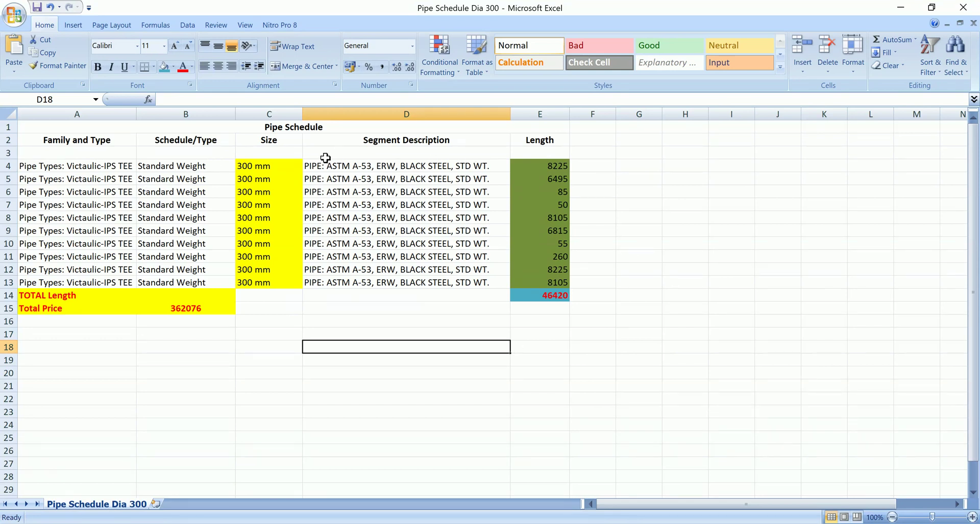
{"action": "left_click", "coordinate": [896, 7]}
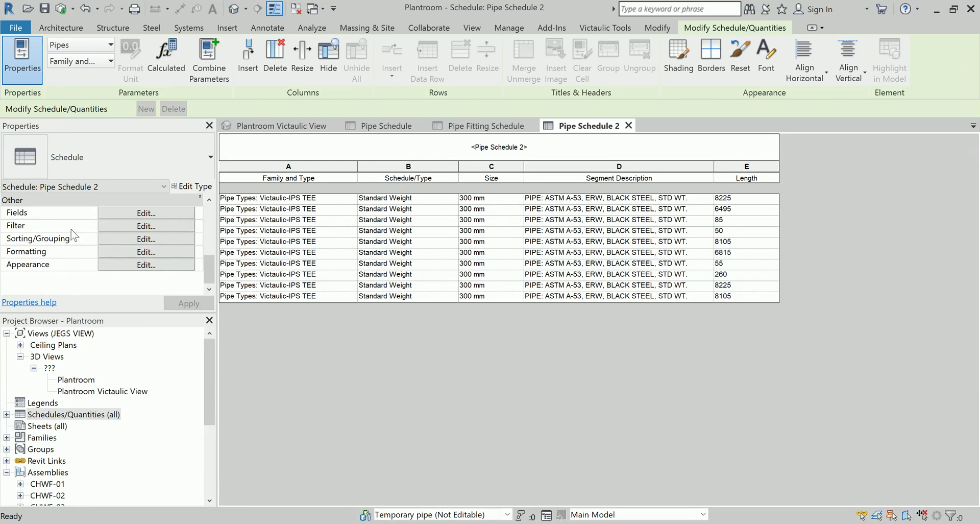
- Change the Size filter from 300 mm to 200 mm and review the listed pipes
{"action": "left_click", "coordinate": [109, 226]}
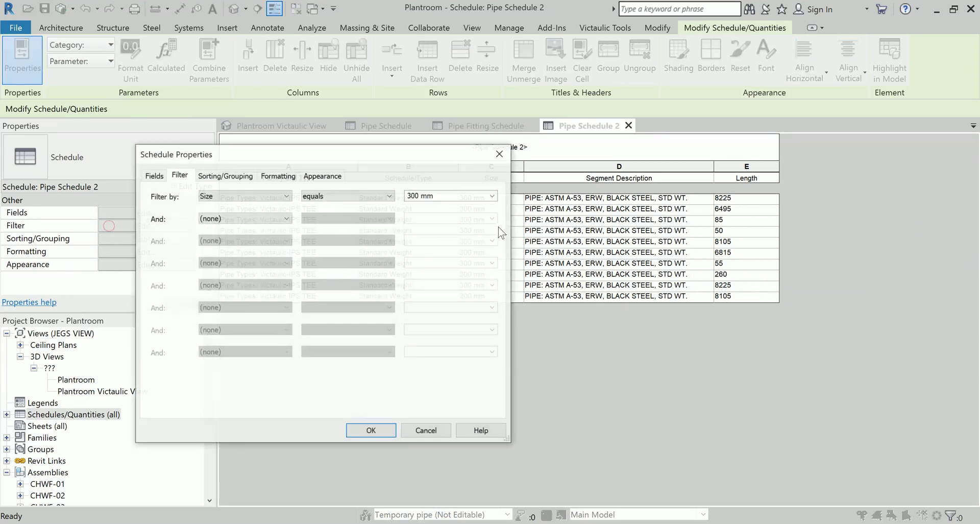
{"action": "left_click", "coordinate": [493, 196]}
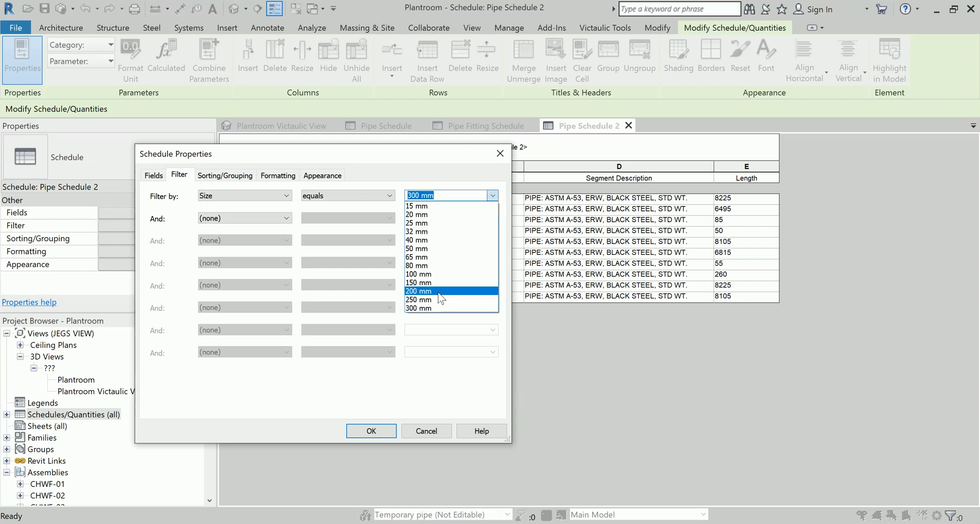
{"action": "left_click", "coordinate": [440, 291]}
{"action": "left_click", "coordinate": [371, 431]}
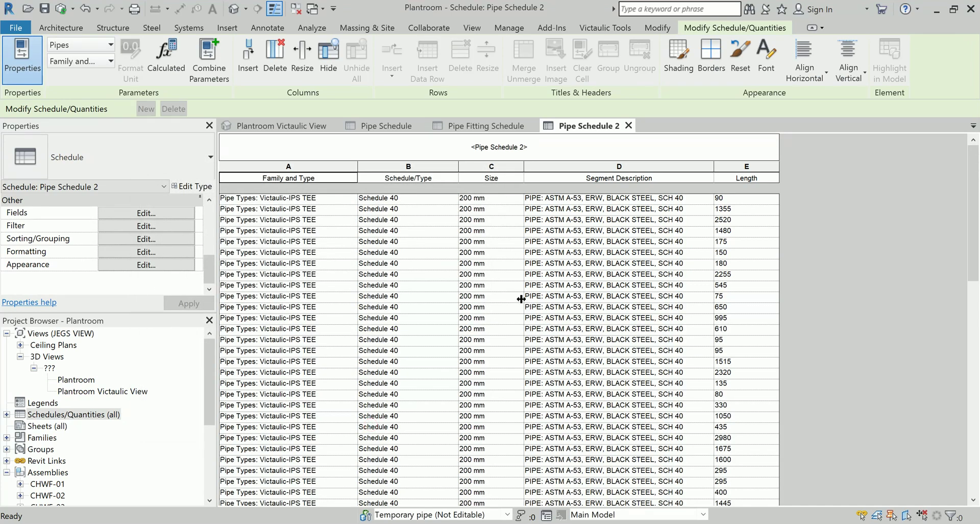
{"action": "scroll", "coordinate": [453, 299], "scroll_direction": "down", "scroll_amount": 10}
{"action": "scroll", "coordinate": [453, 299], "scroll_direction": "down", "scroll_amount": 8}
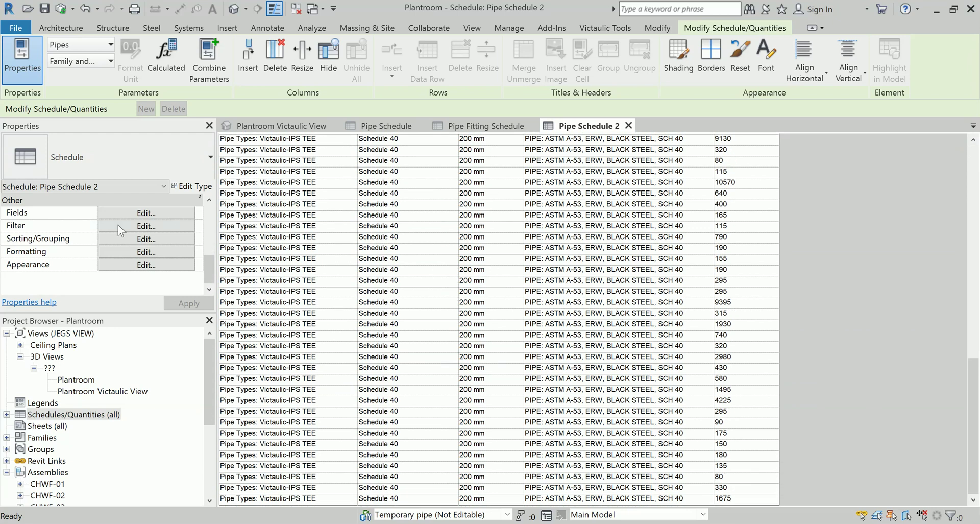
{"action": "scroll", "coordinate": [485, 274], "scroll_direction": "up", "scroll_amount": 10}
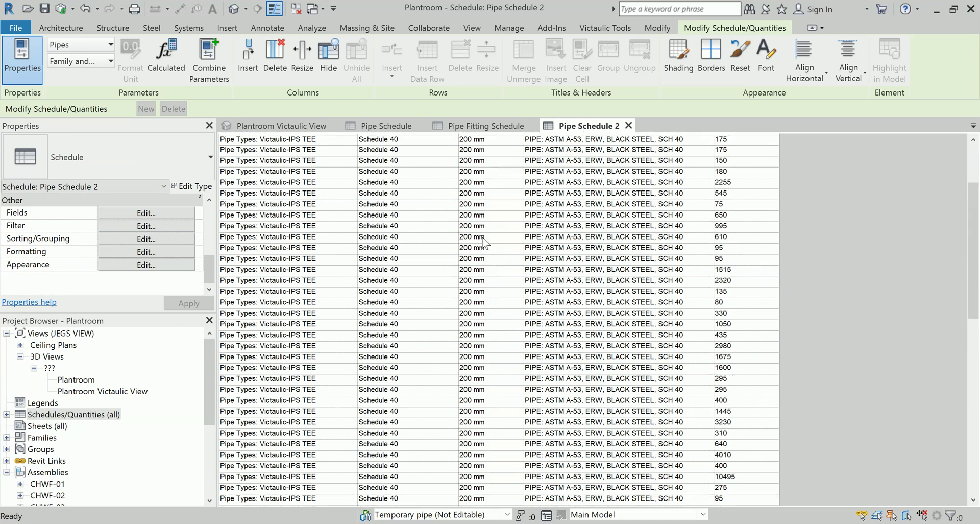
- Export the schedule report as tab-delimited Pipe Schedule Dia 200.txt with headers
{"action": "left_click", "coordinate": [18, 29]}
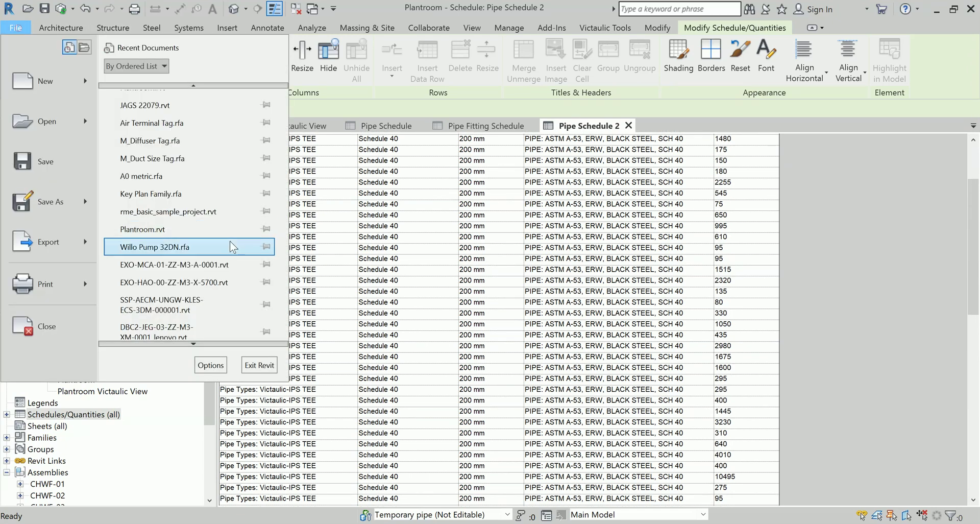
{"action": "mouse_move", "coordinate": [54, 248]}
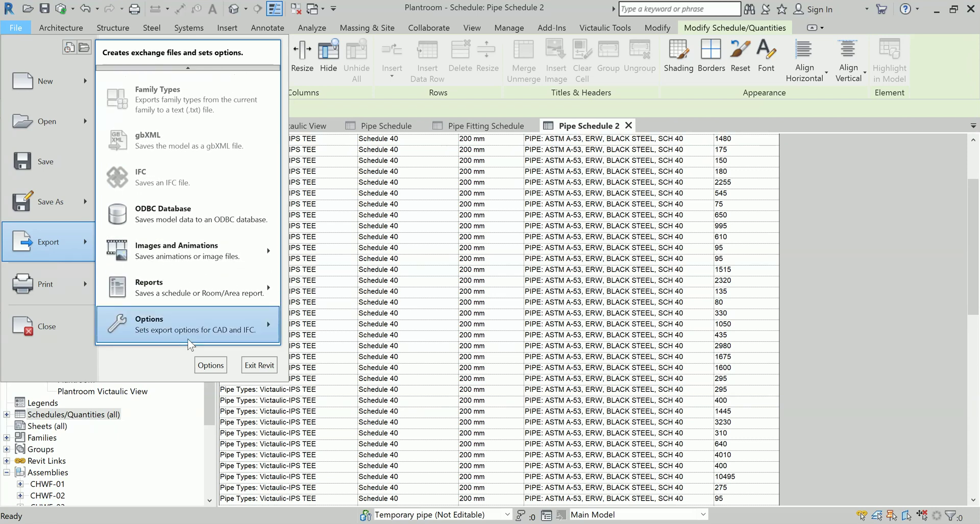
{"action": "mouse_move", "coordinate": [187, 338]}
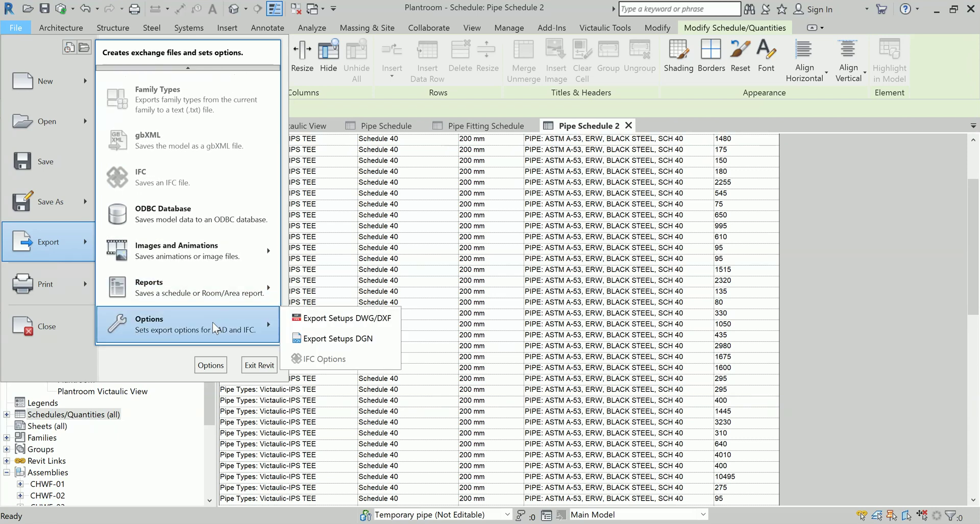
{"action": "mouse_move", "coordinate": [201, 283]}
{"action": "left_click", "coordinate": [323, 284]}
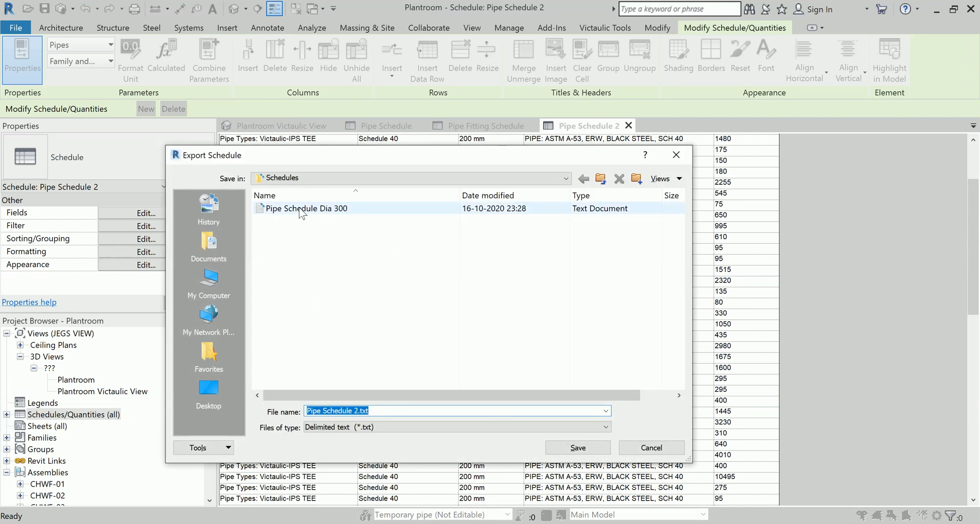
{"action": "left_click", "coordinate": [306, 210]}
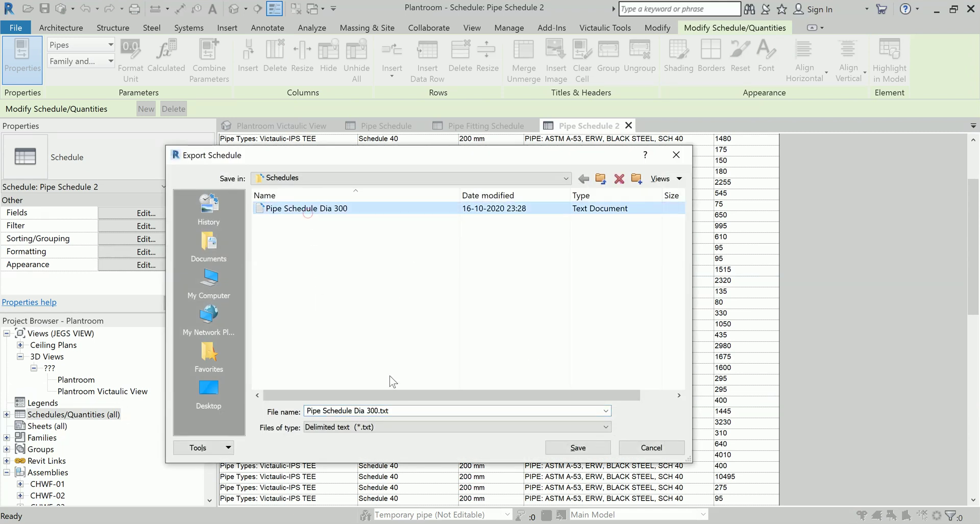
{"action": "left_click", "coordinate": [375, 411]}
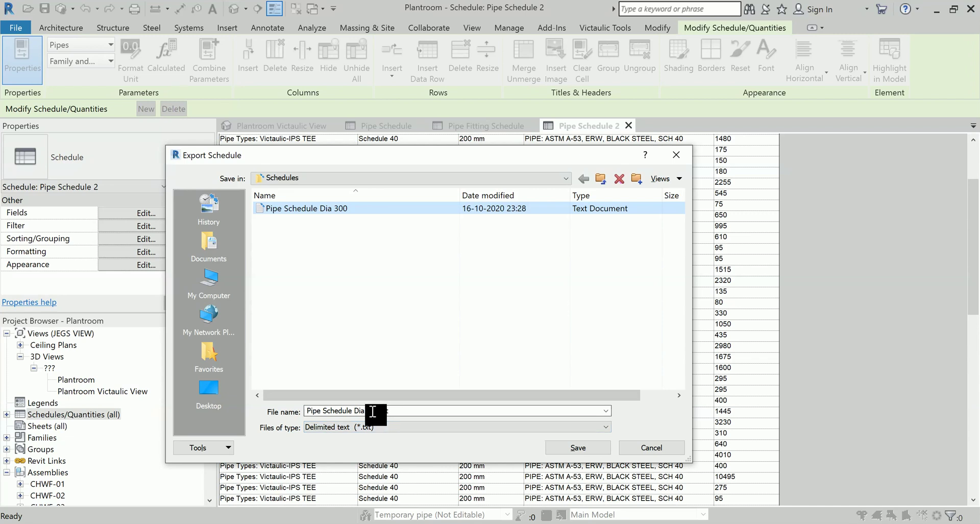
{"action": "left_click", "coordinate": [373, 411]}
{"action": "left_click", "coordinate": [369, 411]}
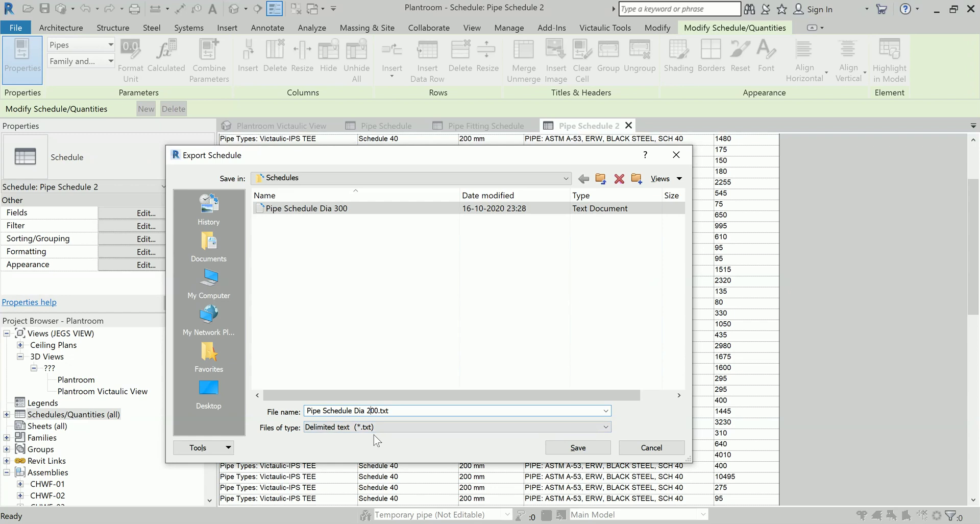
{"action": "left_click", "coordinate": [568, 448]}
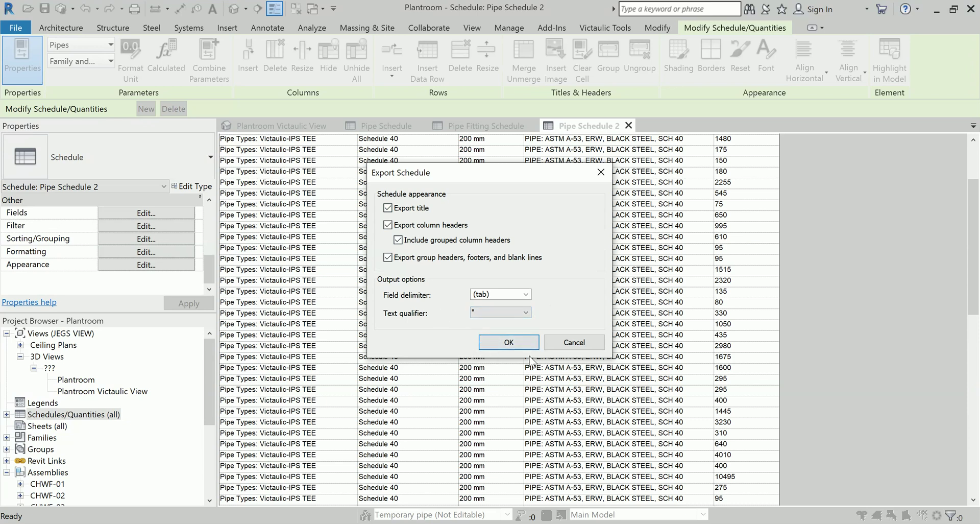
{"action": "left_click", "coordinate": [513, 343]}
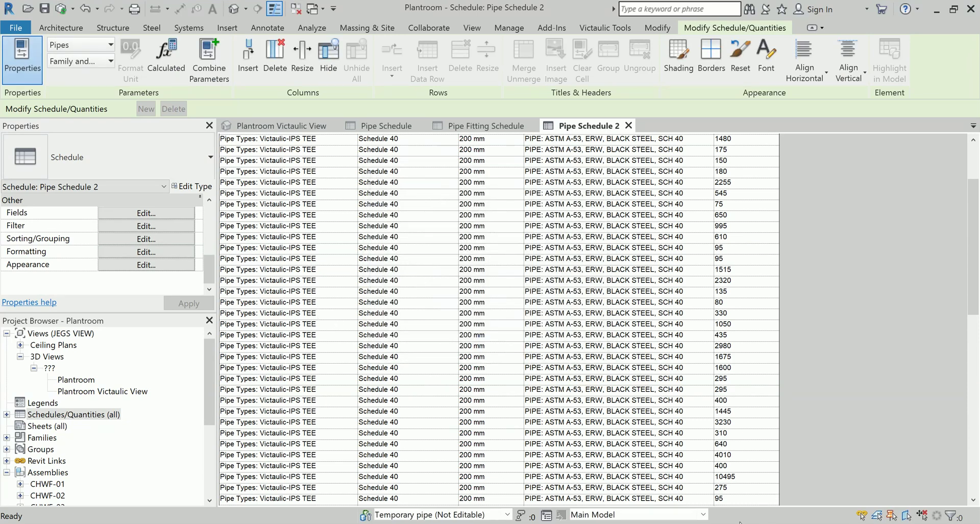
- Launch a new Excel workbook and maximize its window
{"action": "right_click", "coordinate": [649, 518]}
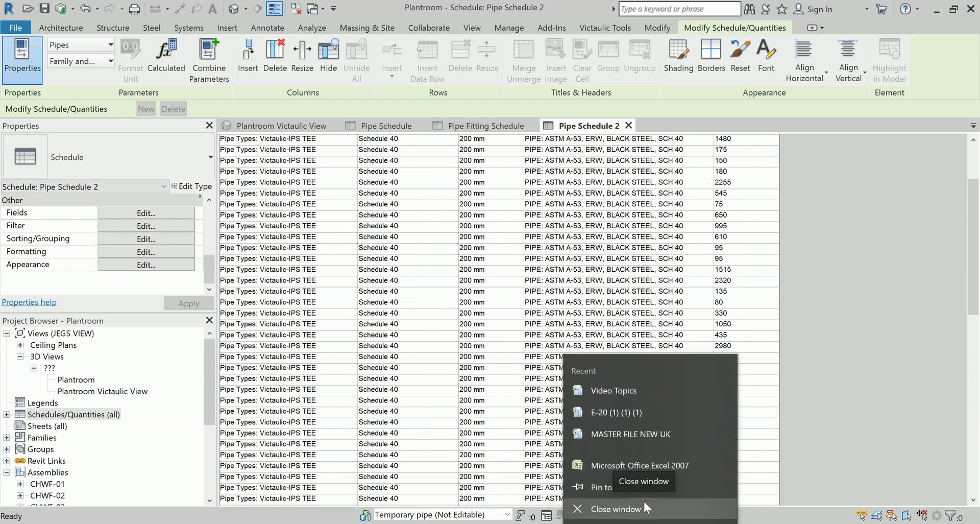
{"action": "left_click", "coordinate": [655, 466]}
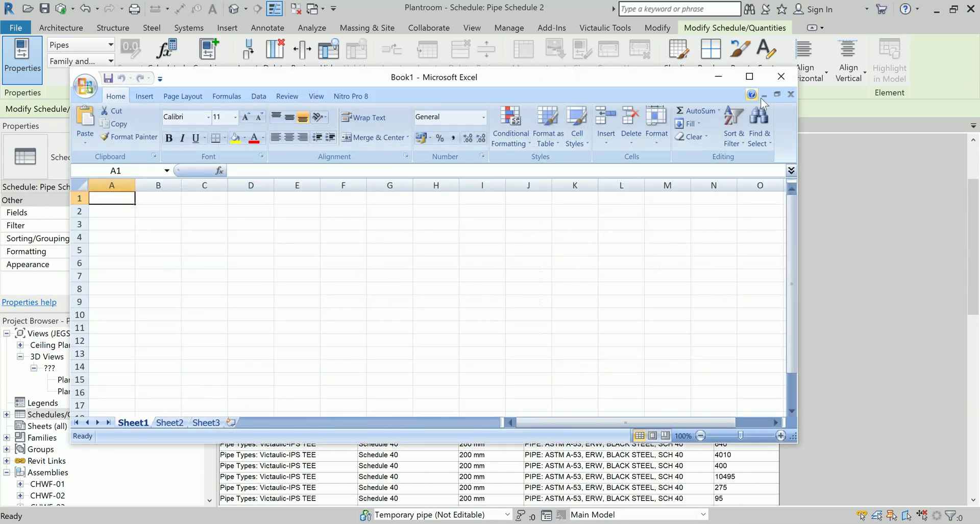
{"action": "left_click", "coordinate": [749, 77]}
- Browse to Desktop > Plantroom > Pipe Schedule and list All Files
{"action": "left_click", "coordinate": [14, 14]}
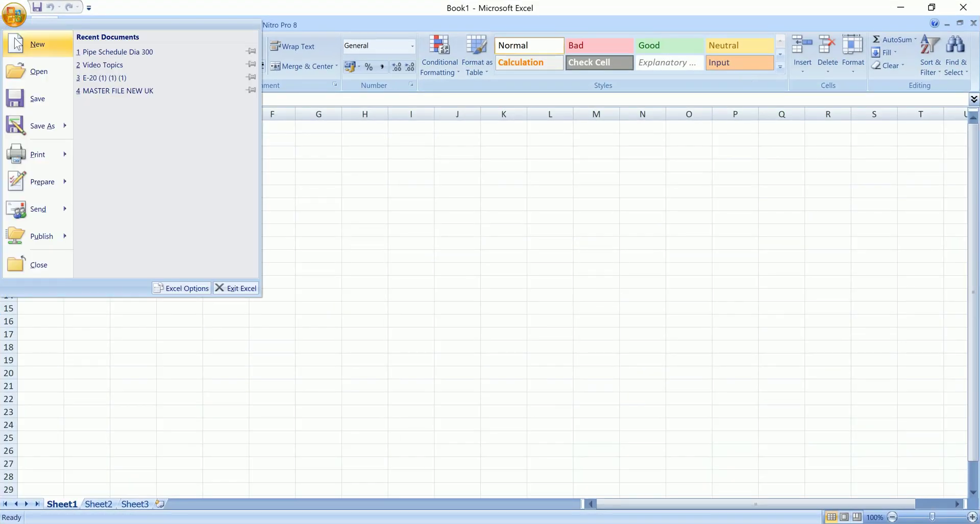
{"action": "left_click", "coordinate": [44, 72]}
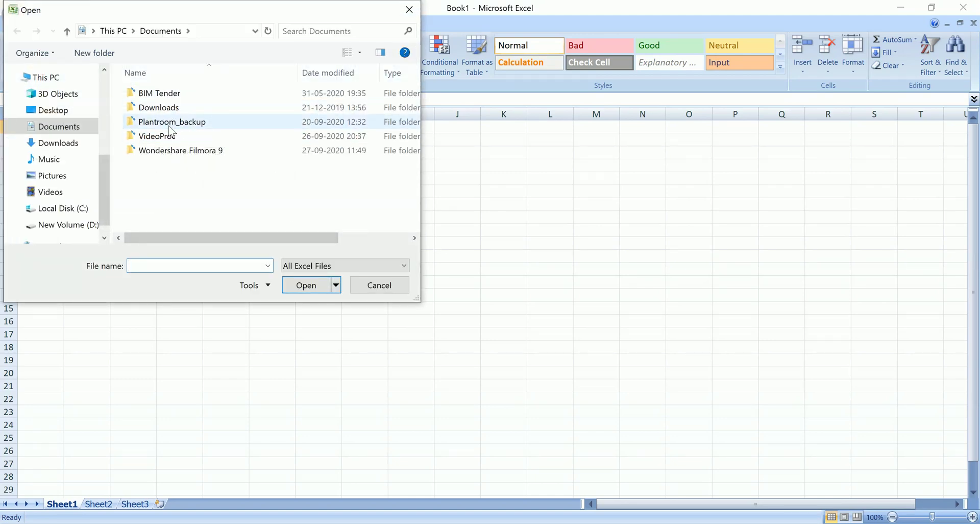
{"action": "left_click", "coordinate": [53, 110]}
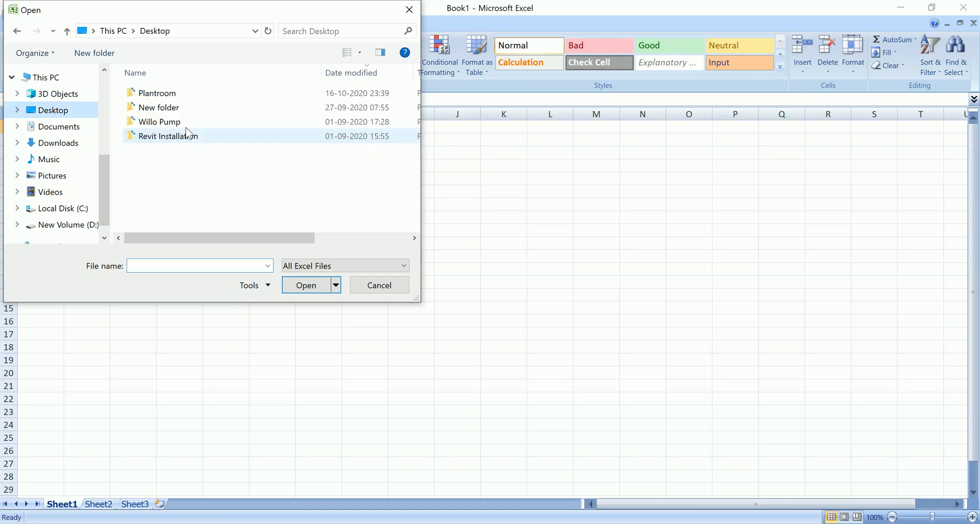
{"action": "double_click", "coordinate": [159, 93]}
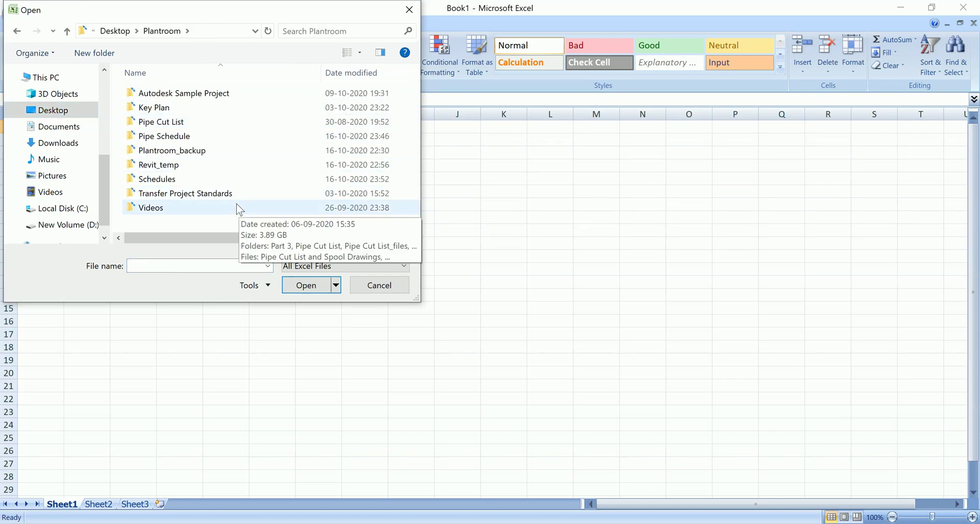
{"action": "double_click", "coordinate": [179, 137]}
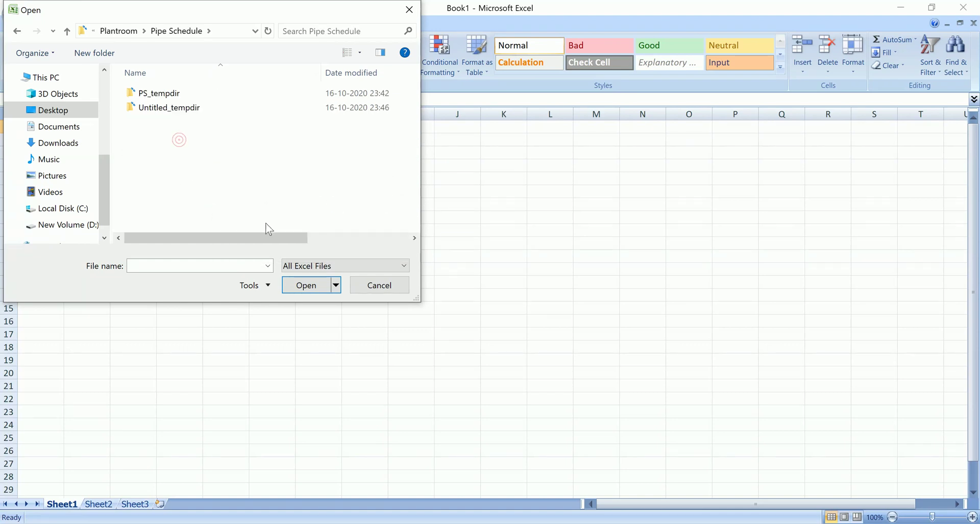
{"action": "left_click", "coordinate": [391, 266]}
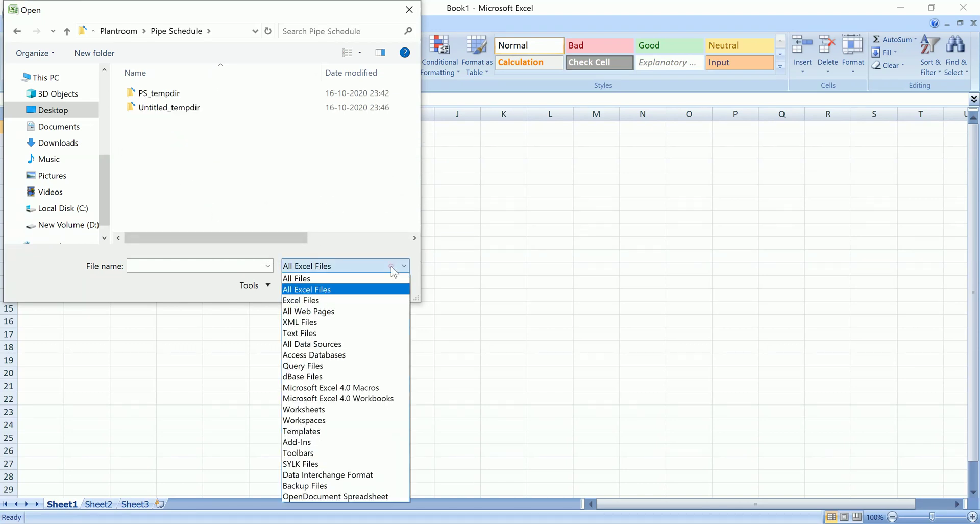
{"action": "left_click", "coordinate": [320, 275]}
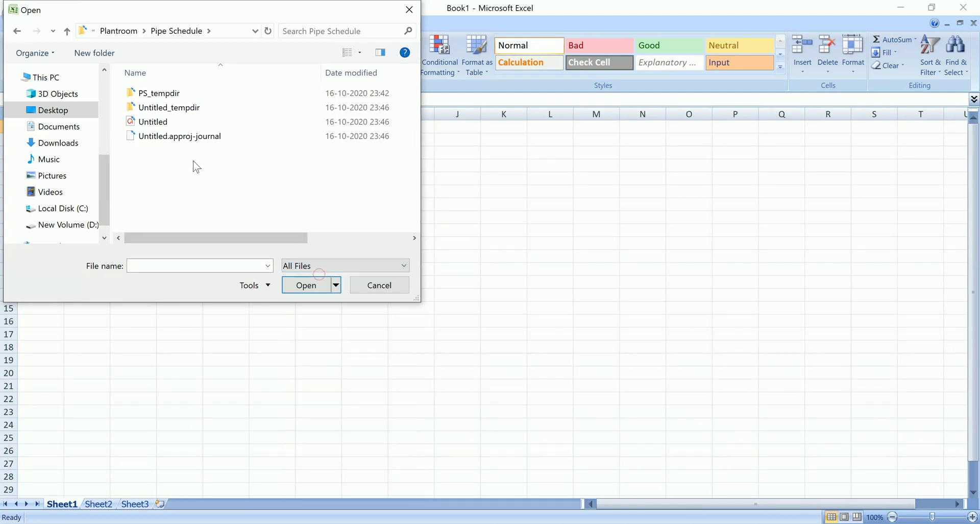
- Move to the Plantroom > Schedules folder and open Pipe Schedule Dia 200
{"action": "left_click", "coordinate": [194, 162]}
{"action": "left_click", "coordinate": [119, 32]}
{"action": "scroll", "coordinate": [232, 152], "scroll_direction": "down", "scroll_amount": 2}
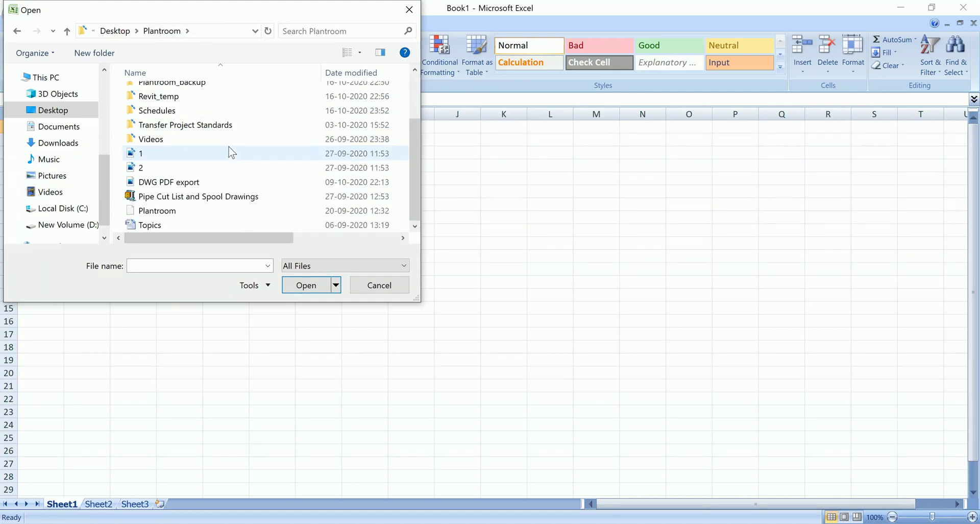
{"action": "scroll", "coordinate": [277, 177], "scroll_direction": "up", "scroll_amount": 2}
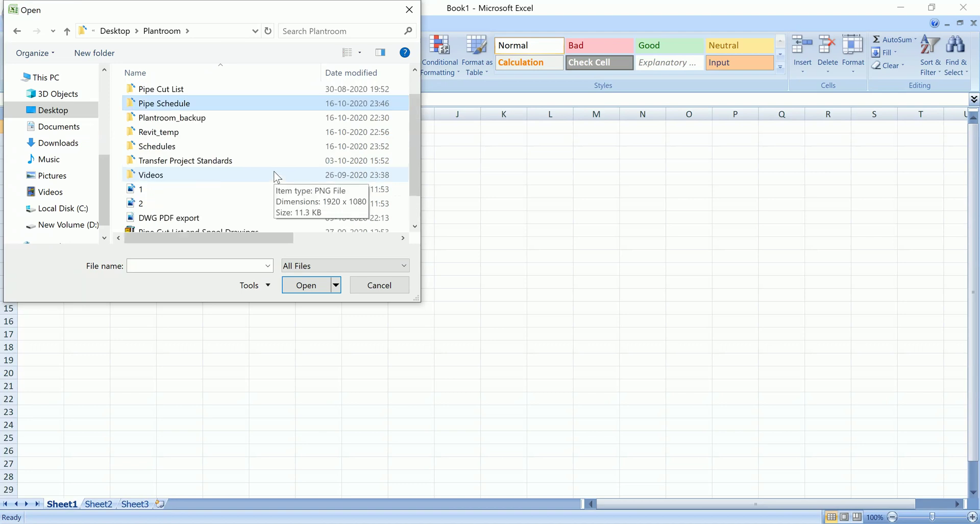
{"action": "double_click", "coordinate": [208, 179]}
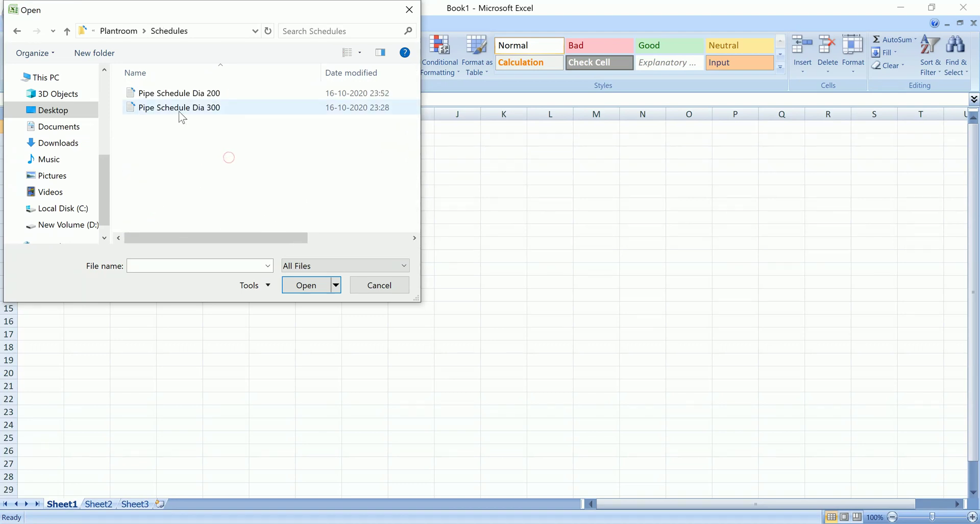
{"action": "left_click", "coordinate": [184, 93]}
{"action": "left_click", "coordinate": [307, 285]}
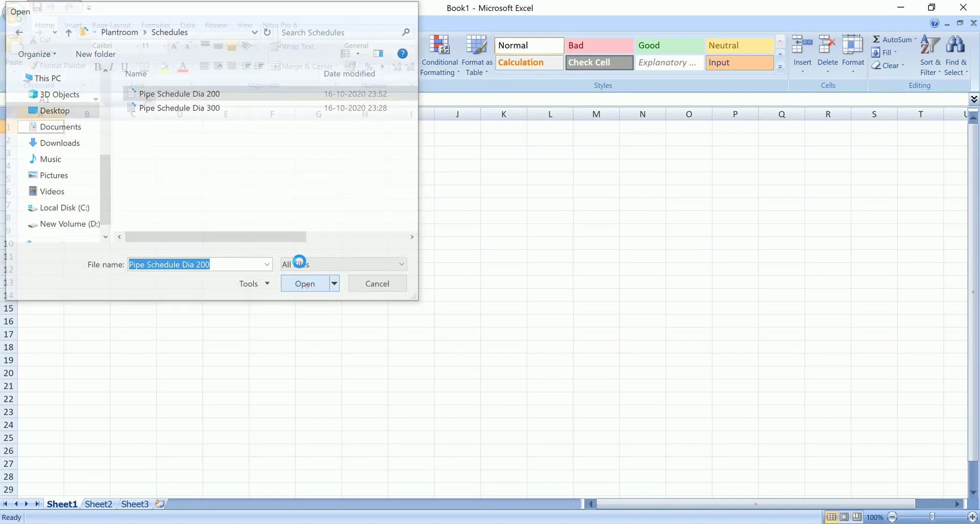
- Finish the Text Import Wizard with defaults and fit columns A–E to their contents
{"action": "left_click", "coordinate": [298, 283]}
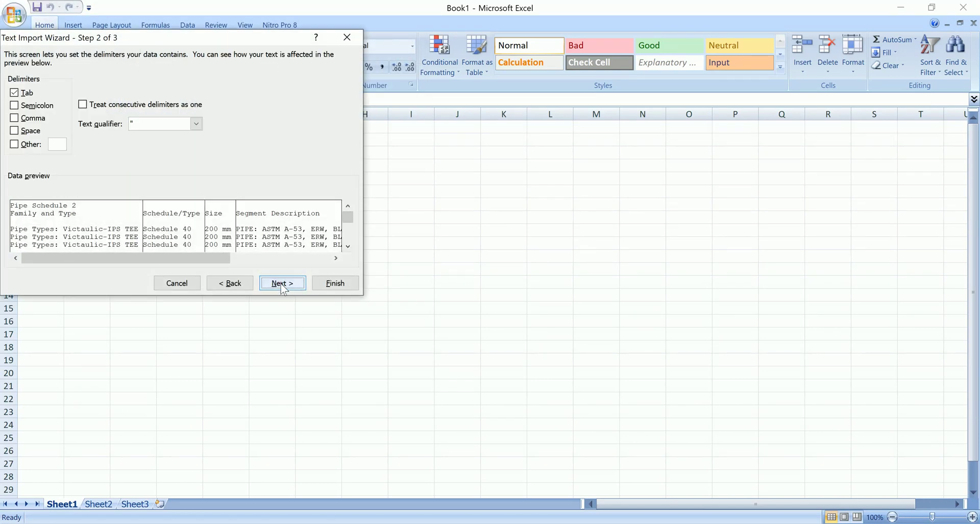
{"action": "left_click", "coordinate": [292, 283]}
{"action": "left_click", "coordinate": [335, 283]}
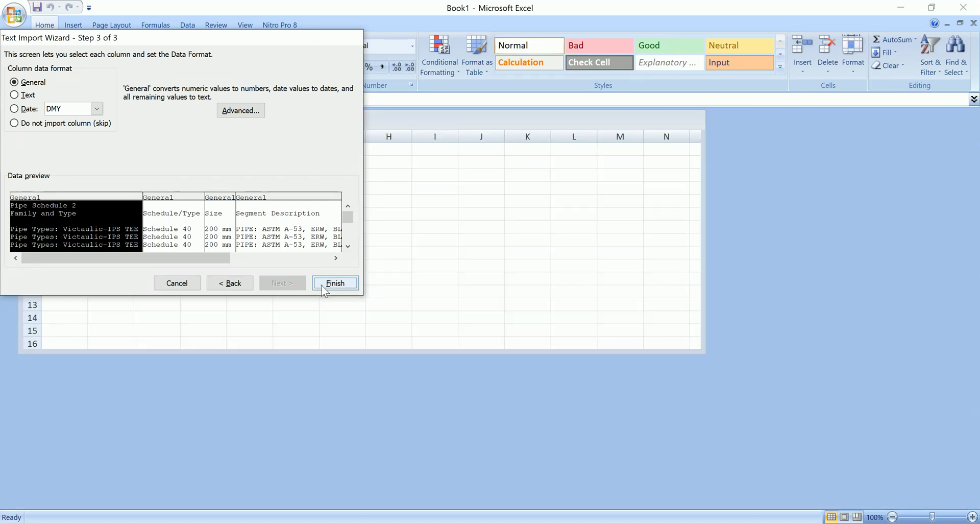
{"action": "left_click_drag", "start_coordinate": [64, 120], "coordinate": [181, 117]}
{"action": "double_click", "coordinate": [181, 116]}
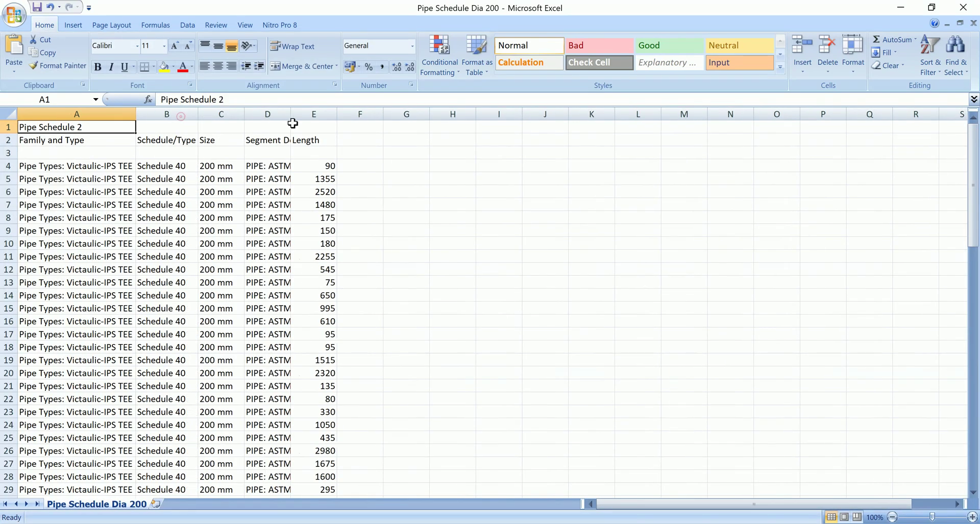
{"action": "double_click", "coordinate": [246, 114]}
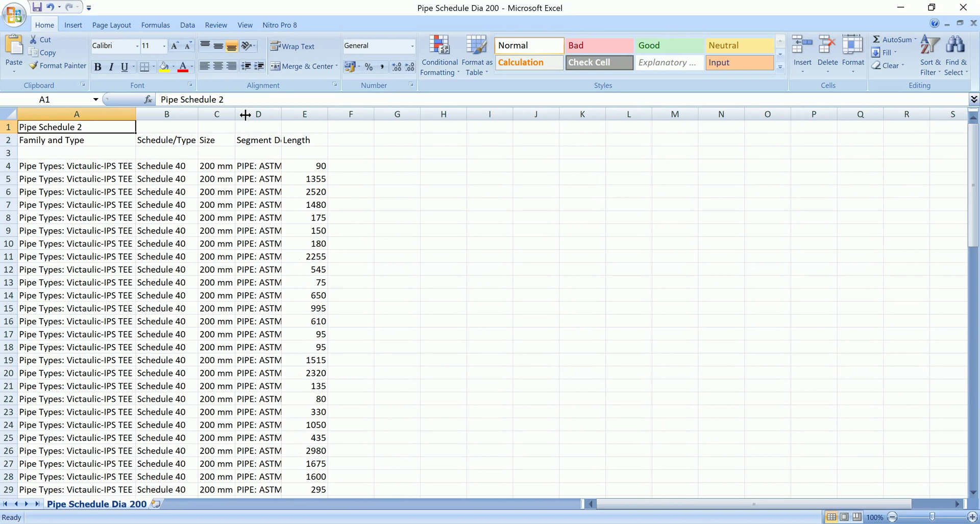
{"action": "double_click", "coordinate": [281, 114]}
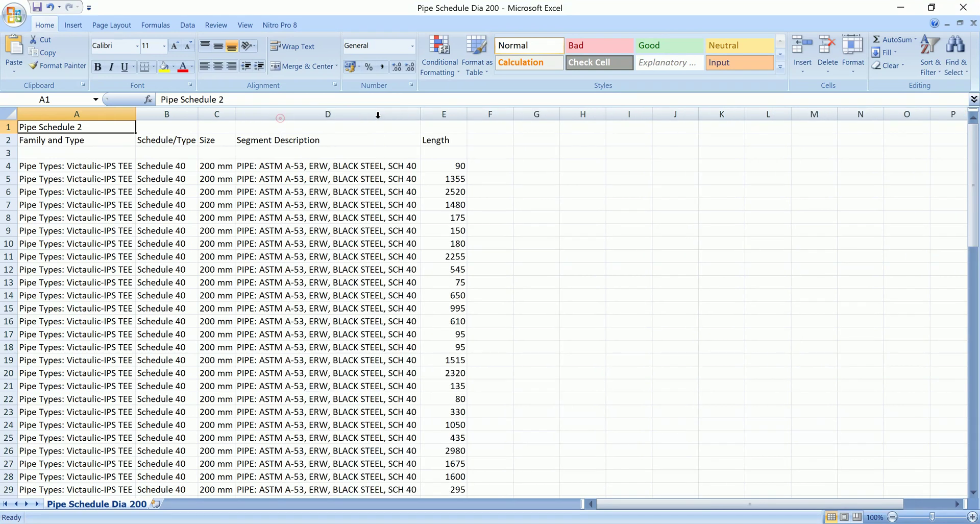
{"action": "double_click", "coordinate": [467, 114]}
{"action": "scroll", "coordinate": [517, 174], "scroll_direction": "down", "scroll_amount": 6}
{"action": "scroll", "coordinate": [485, 185], "scroll_direction": "up", "scroll_amount": 6}
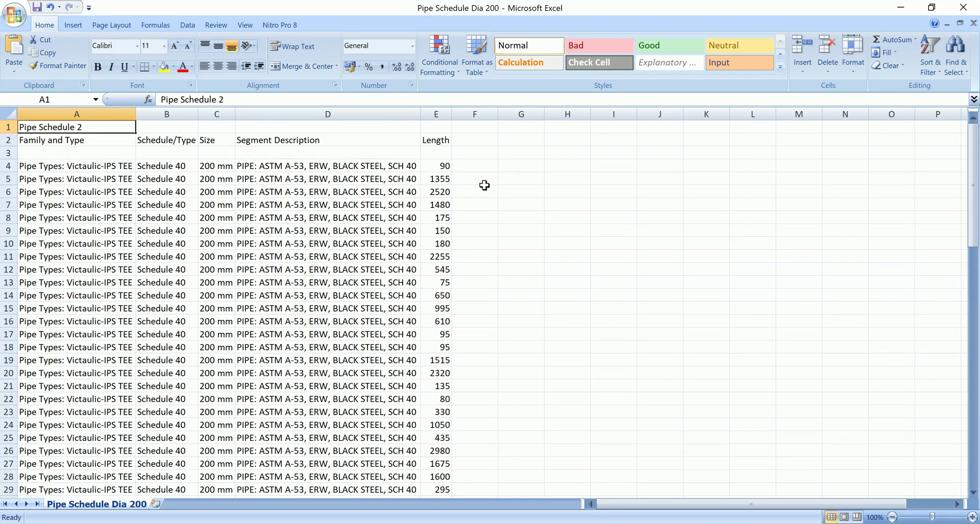
- Merge and centre the Pipe Schedule 2 title over A1:E1, bolding it and the row 2 headers
{"action": "left_click_drag", "start_coordinate": [76, 129], "coordinate": [437, 127]}
{"action": "left_click", "coordinate": [301, 67]}
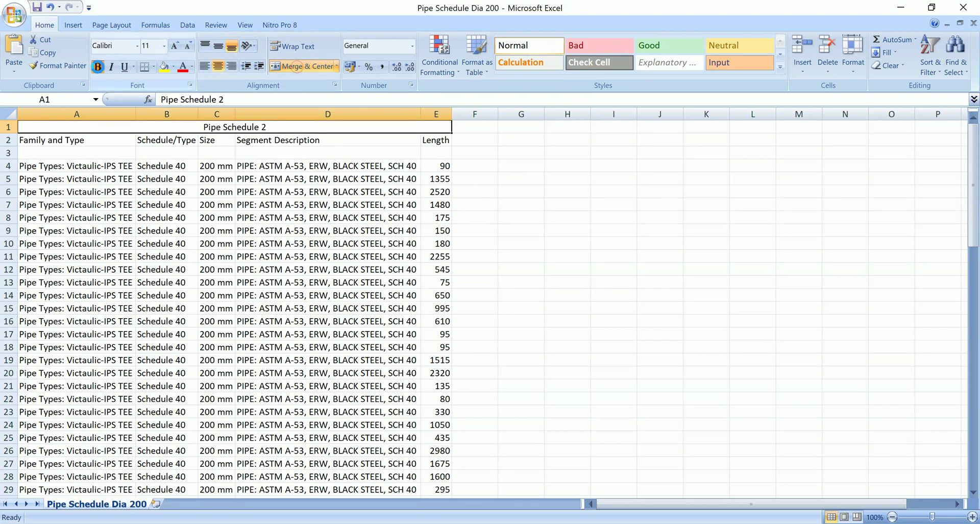
{"action": "left_click", "coordinate": [97, 67]}
{"action": "left_click", "coordinate": [659, 253]}
{"action": "left_click_drag", "start_coordinate": [52, 145], "coordinate": [435, 141]}
{"action": "left_click", "coordinate": [98, 67]}
{"action": "left_click", "coordinate": [508, 240]}
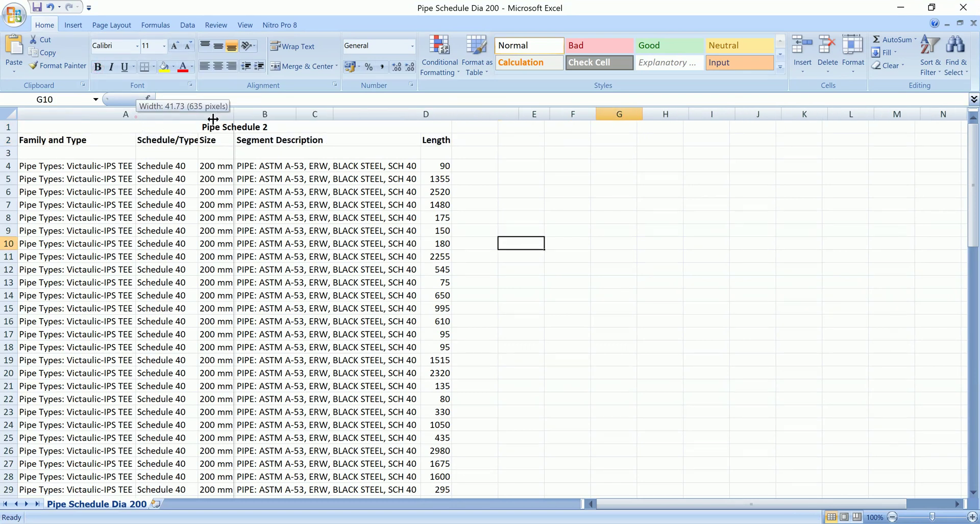
- Refit columns A–E to the bold headings and check the 200 mm pipe rows
{"action": "double_click", "coordinate": [135, 114]}
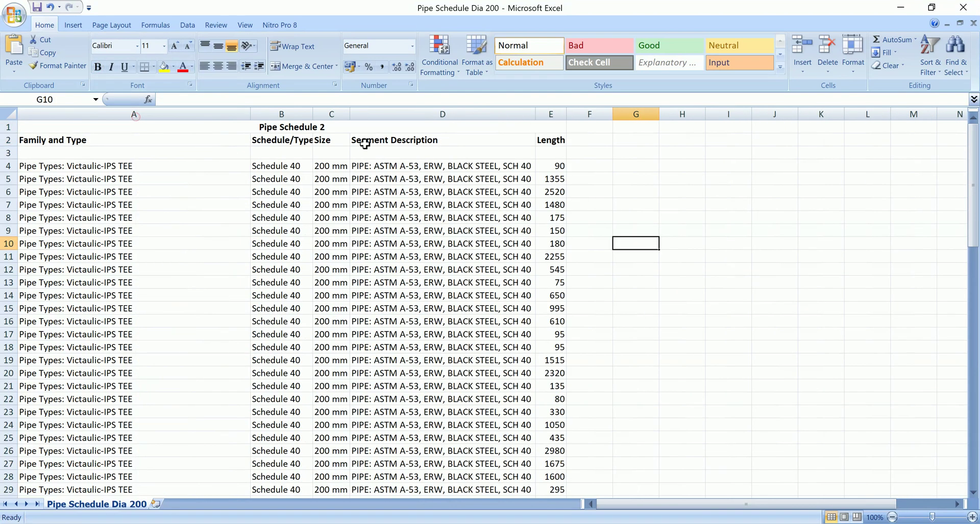
{"action": "double_click", "coordinate": [313, 114]}
{"action": "double_click", "coordinate": [370, 114]}
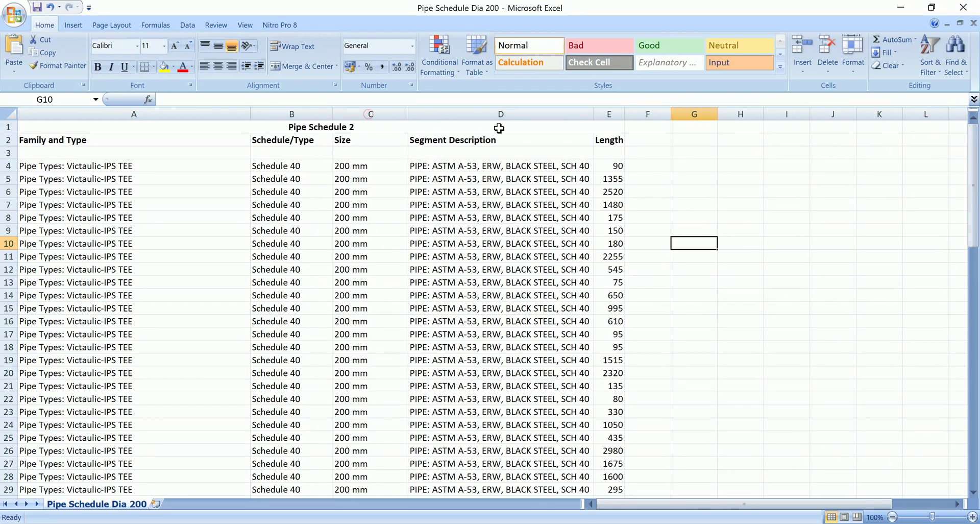
{"action": "double_click", "coordinate": [593, 114]}
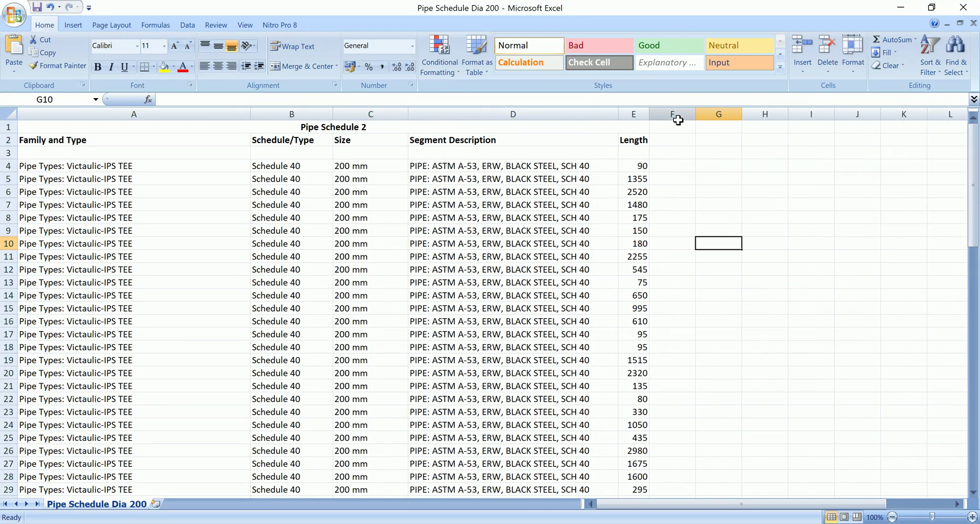
{"action": "left_click_drag", "start_coordinate": [650, 114], "coordinate": [692, 116]}
{"action": "scroll", "coordinate": [626, 215], "scroll_direction": "down", "scroll_amount": 6}
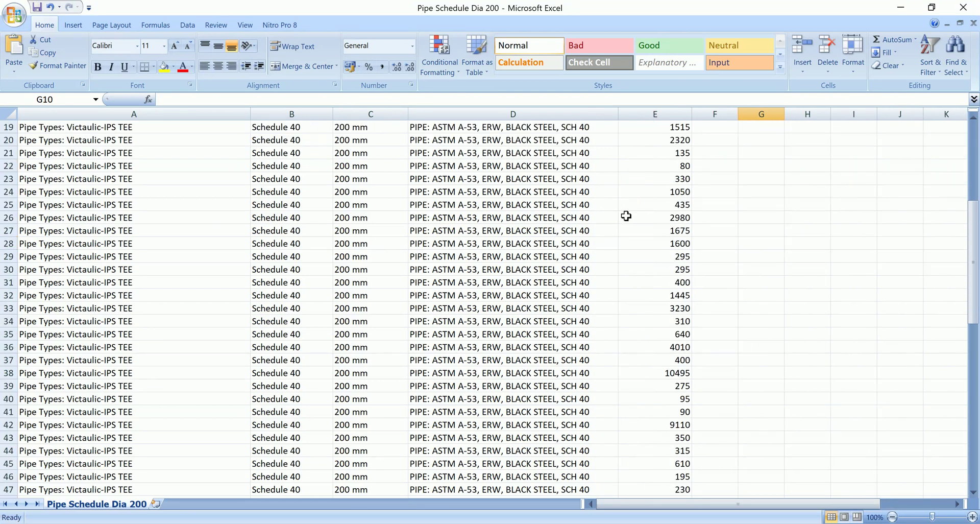
{"action": "scroll", "coordinate": [626, 216], "scroll_direction": "down", "scroll_amount": 20}
{"action": "scroll", "coordinate": [649, 224], "scroll_direction": "up", "scroll_amount": 6}
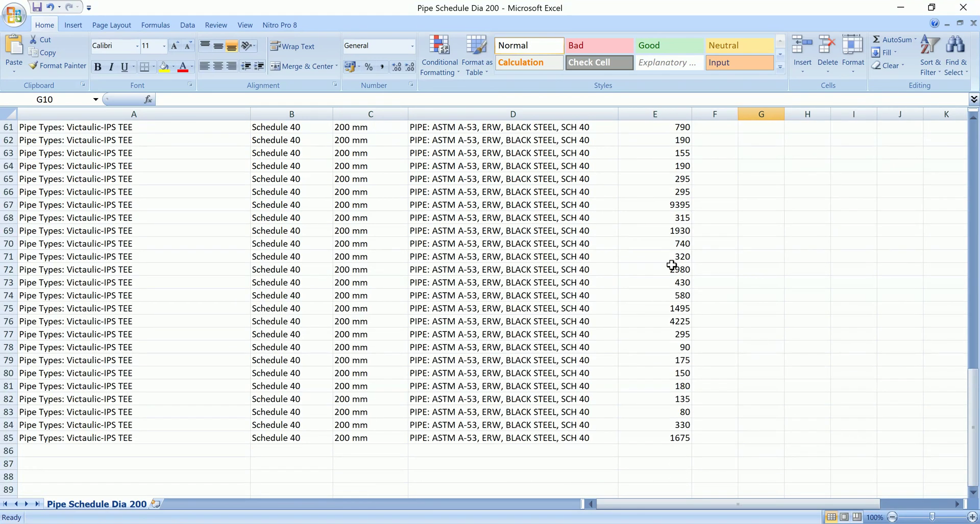
{"action": "scroll", "coordinate": [672, 265], "scroll_direction": "up", "scroll_amount": 20}
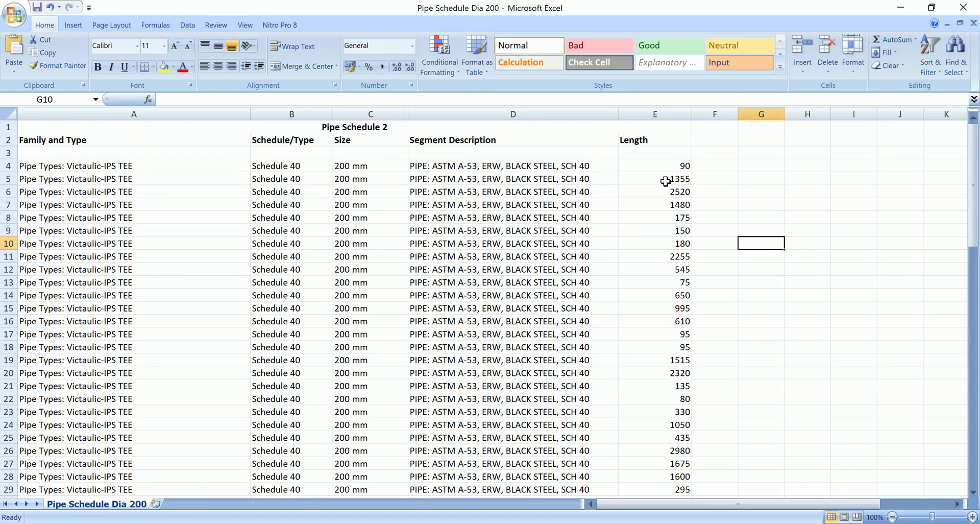
{"action": "scroll", "coordinate": [710, 210], "scroll_direction": "down", "scroll_amount": 16}
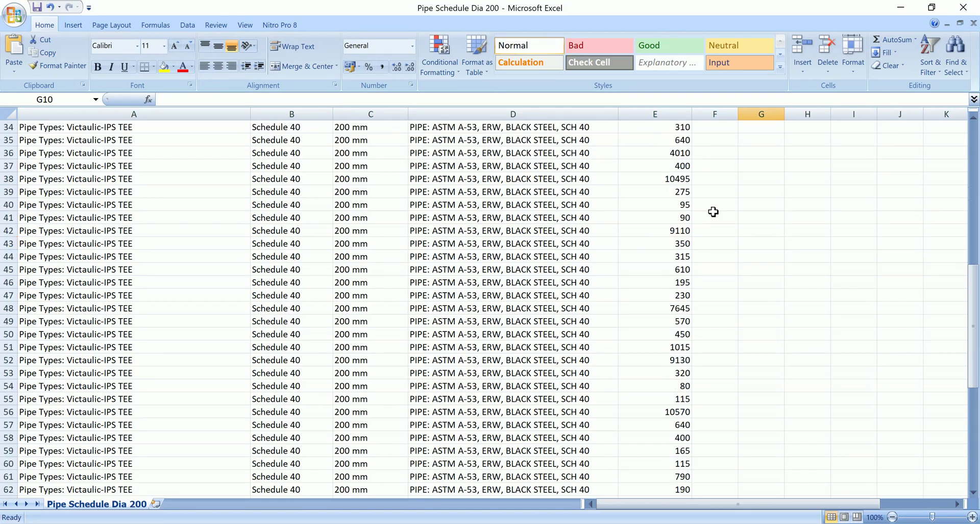
{"action": "scroll", "coordinate": [702, 208], "scroll_direction": "up", "scroll_amount": 13}
{"action": "scroll", "coordinate": [702, 209], "scroll_direction": "up", "scroll_amount": 3}
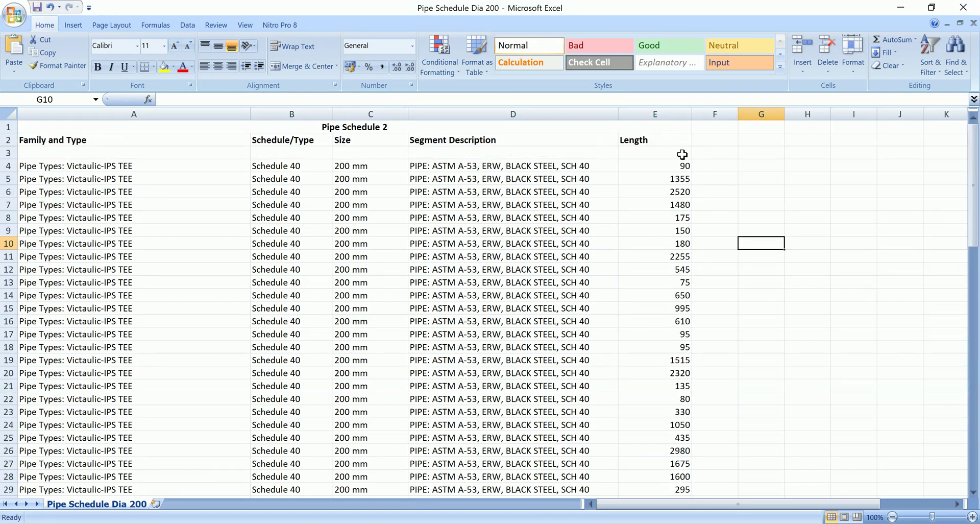
{"action": "scroll", "coordinate": [668, 263], "scroll_direction": "down", "scroll_amount": 20}
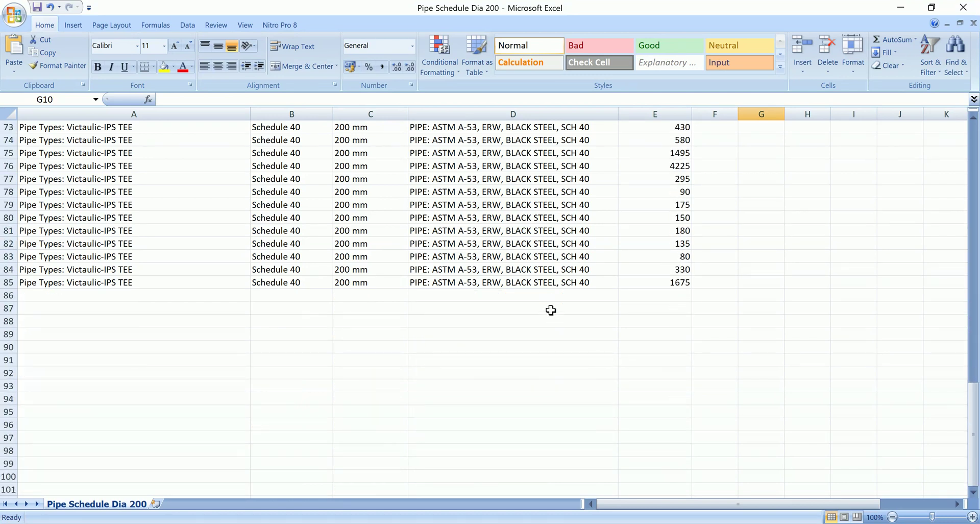
- Label D87 'Total' and AutoSum E4:E85 into E87, giving 114830
{"action": "left_click", "coordinate": [550, 309]}
{"action": "type", "text": "T"}
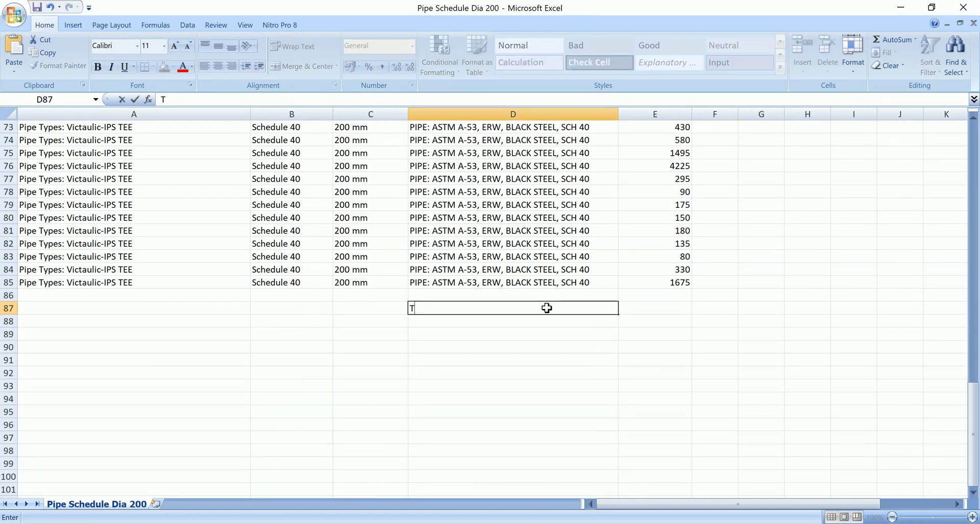
{"action": "type", "text": "otal"}
{"action": "left_click", "coordinate": [505, 355]}
{"action": "left_click", "coordinate": [641, 312]}
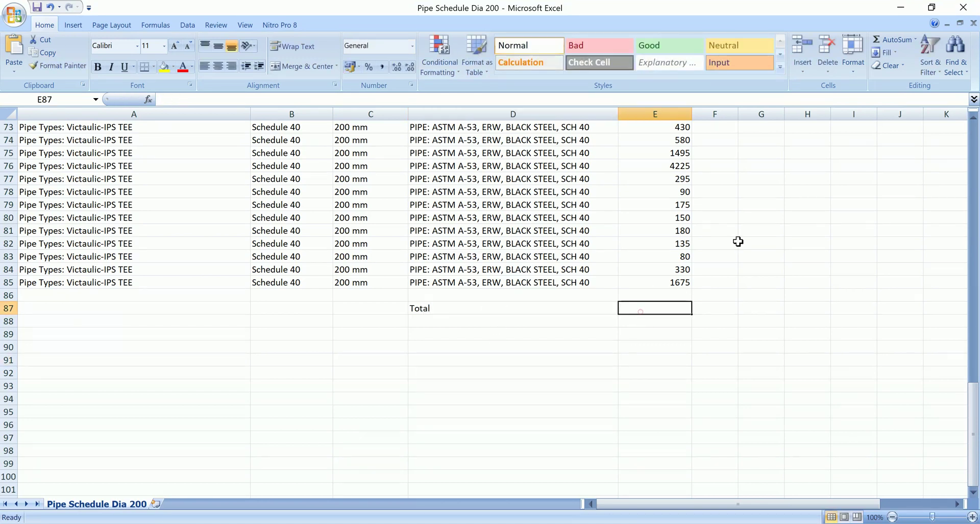
{"action": "left_click", "coordinate": [883, 39]}
{"action": "left_click_drag", "start_coordinate": [682, 282], "coordinate": [659, 144]}
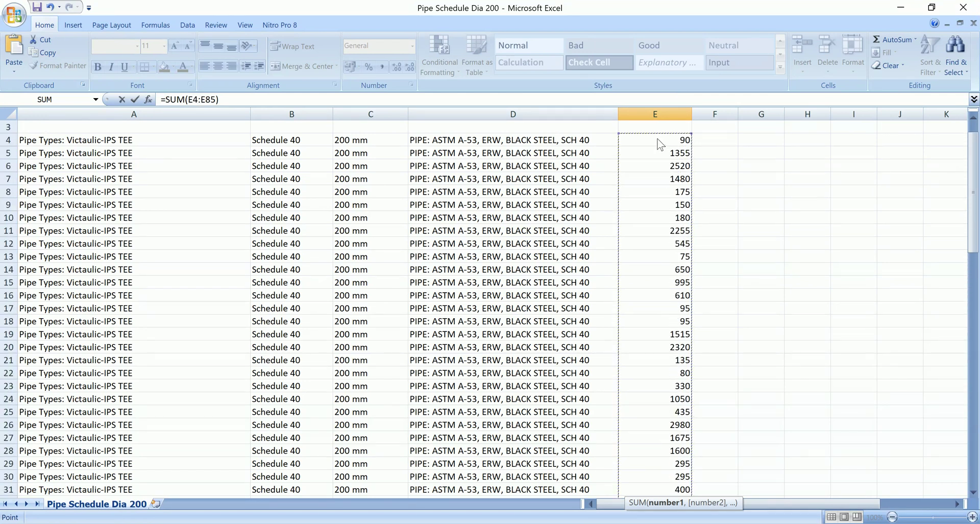
{"action": "key", "text": "Return"}
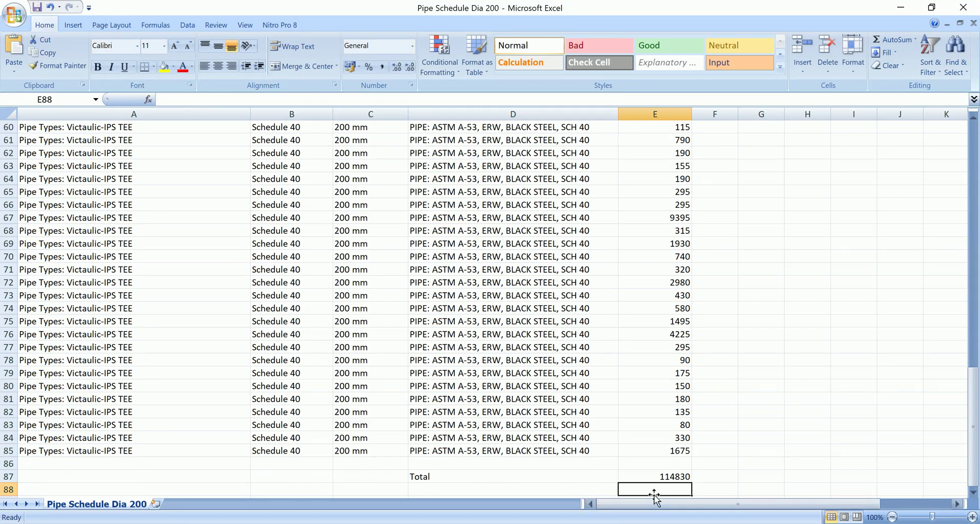
{"action": "left_click", "coordinate": [664, 476]}
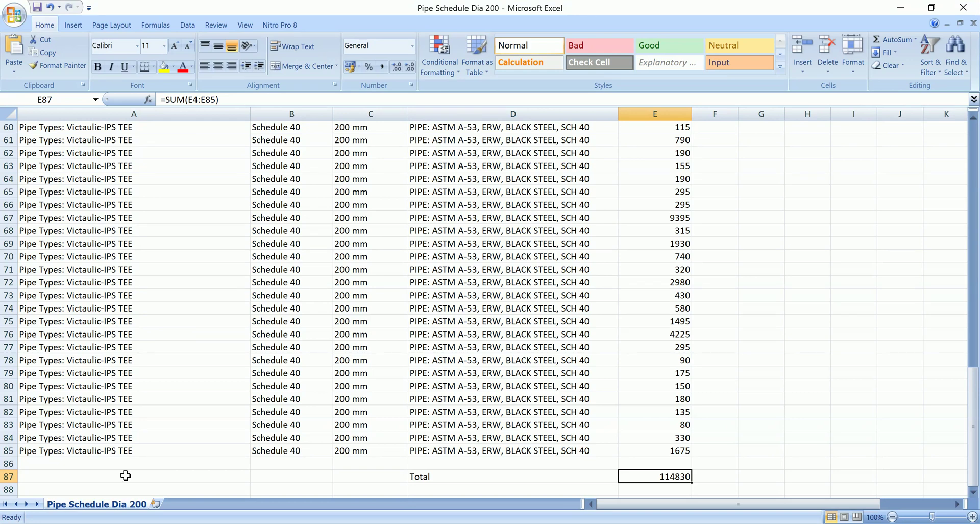
- Find the Grooved IPS couplings table on page 14 of PL2011-MAIN.pdf and highlight the STYLE 07 heading
{"action": "key", "text": "alt+Tab"}
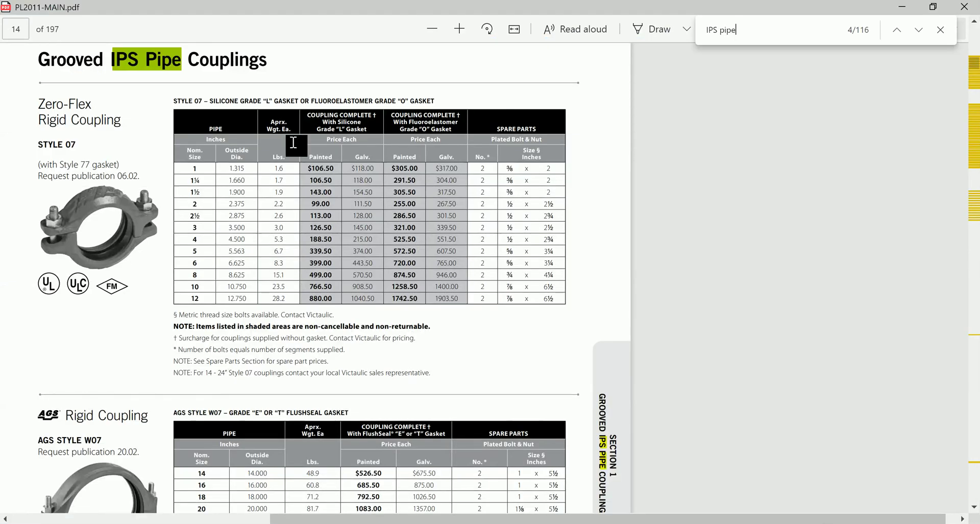
{"action": "scroll", "coordinate": [290, 246], "scroll_direction": "up", "scroll_amount": 10}
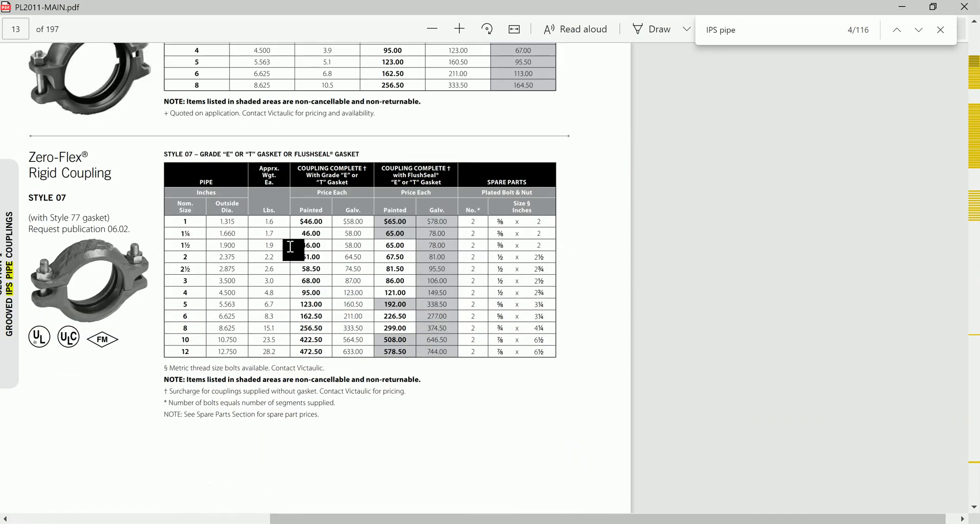
{"action": "scroll", "coordinate": [291, 247], "scroll_direction": "down", "scroll_amount": 3}
{"action": "scroll", "coordinate": [401, 256], "scroll_direction": "down", "scroll_amount": 6}
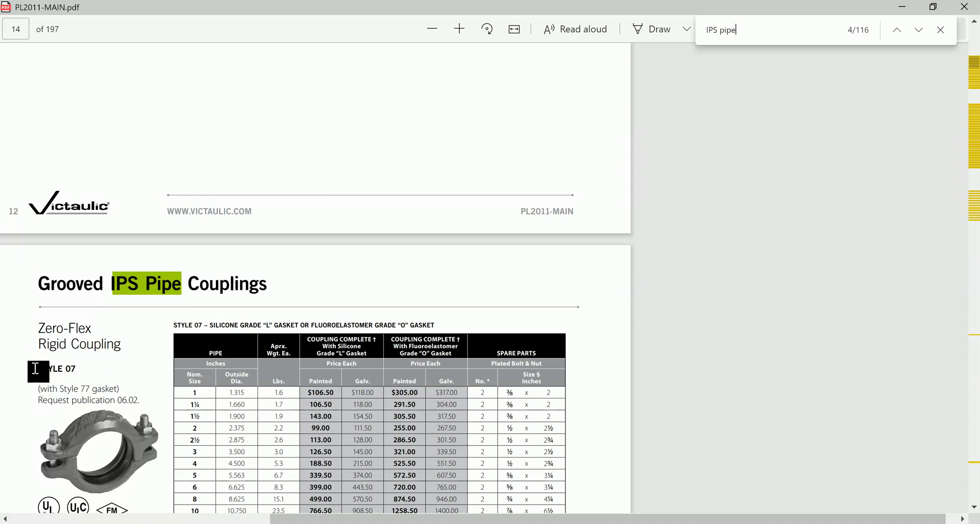
{"action": "left_click_drag", "start_coordinate": [35, 368], "coordinate": [97, 368]}
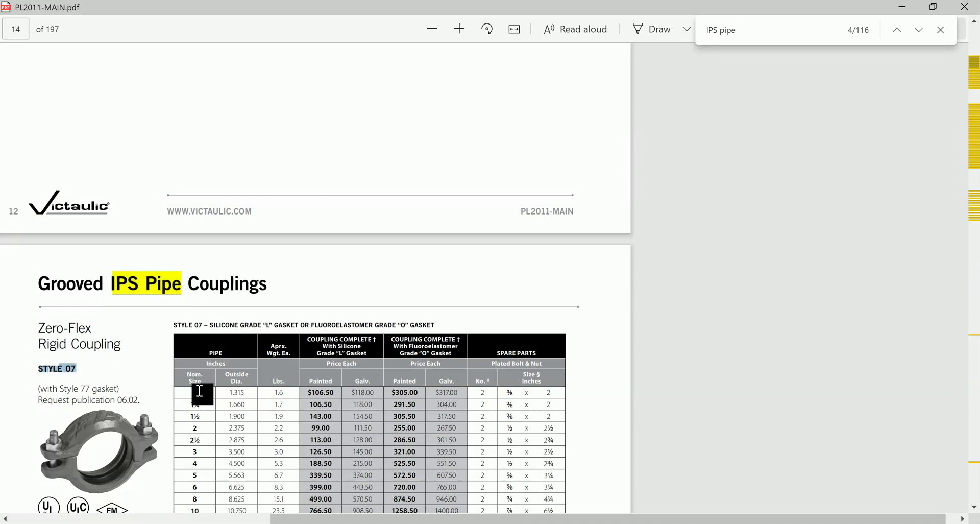
{"action": "scroll", "coordinate": [201, 453], "scroll_direction": "down", "scroll_amount": 3}
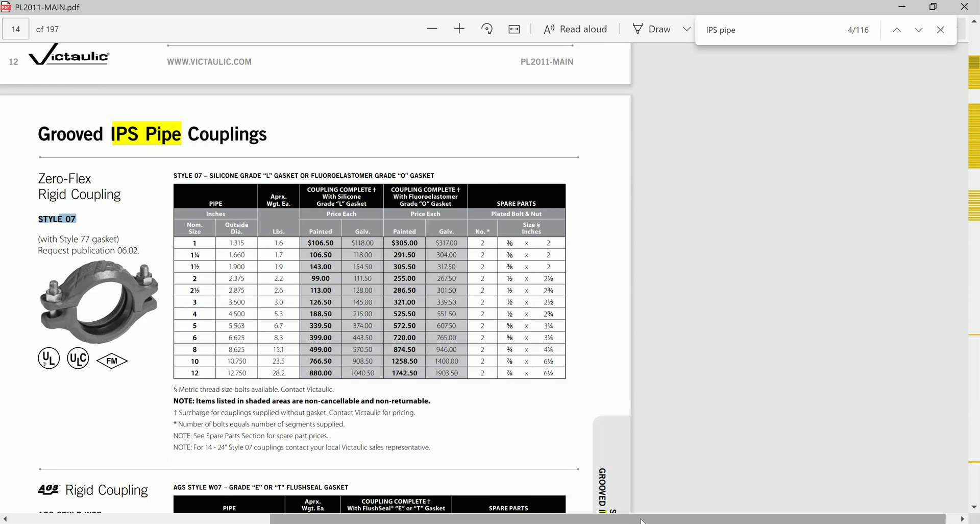
- In the Pipe Schedule Dia 200 workbook, label D88 'Total Price' beneath the Total row
{"action": "mouse_move", "coordinate": [725, 503]}
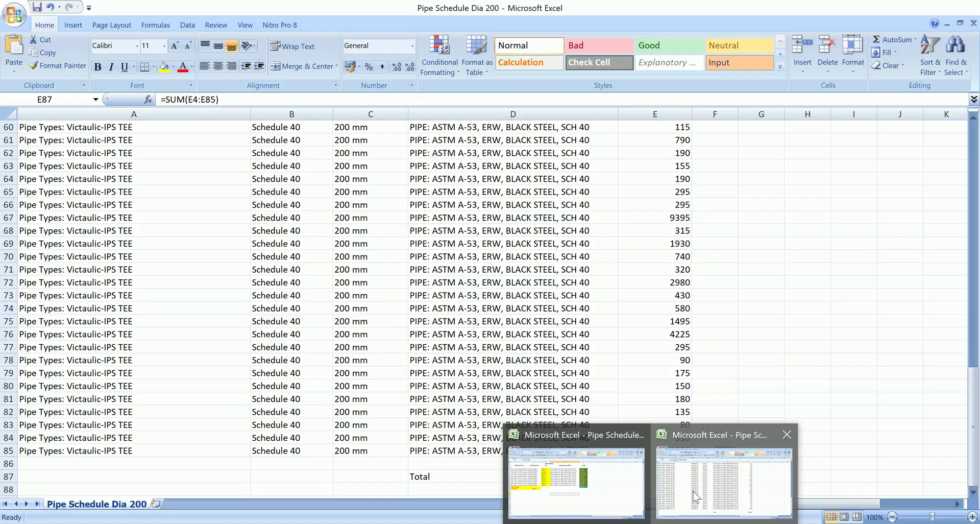
{"action": "left_click", "coordinate": [694, 496]}
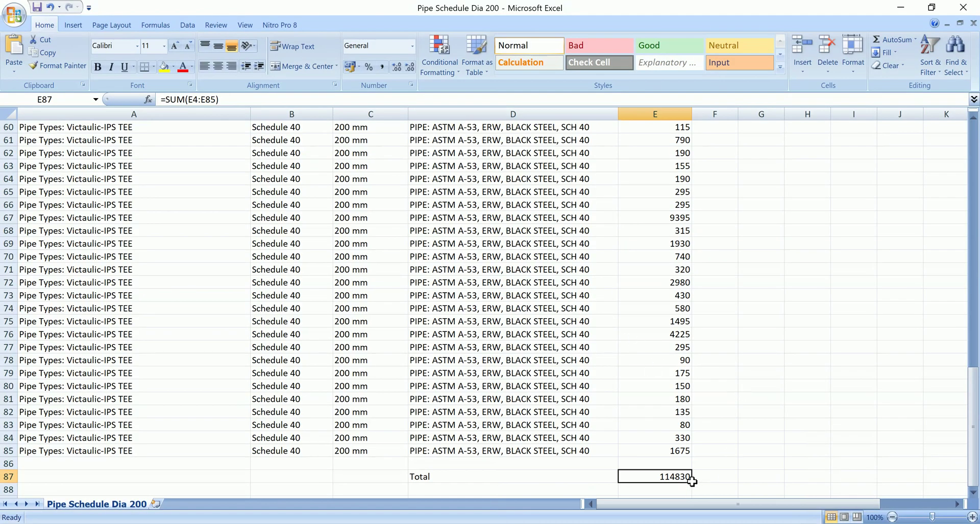
{"action": "scroll", "coordinate": [686, 433], "scroll_direction": "down", "scroll_amount": 1}
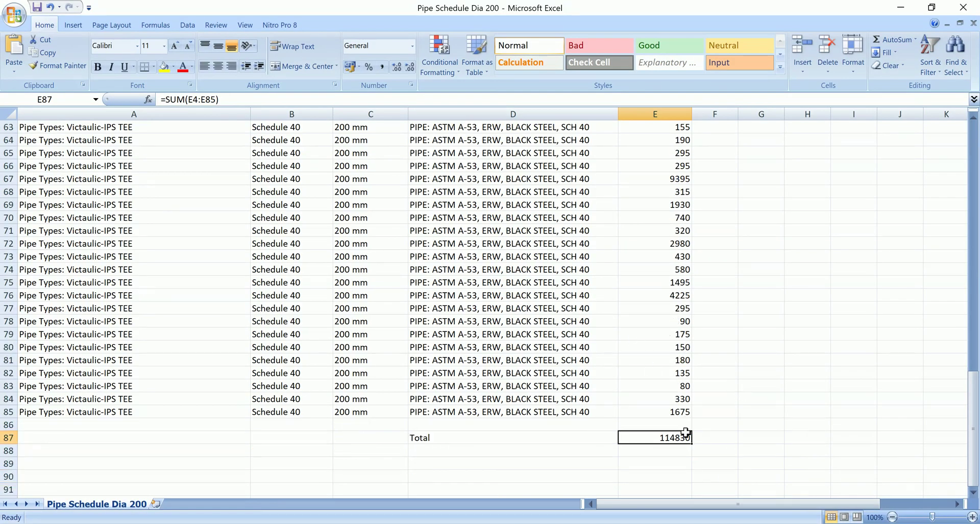
{"action": "left_click", "coordinate": [423, 455]}
{"action": "type", "text": "Total"}
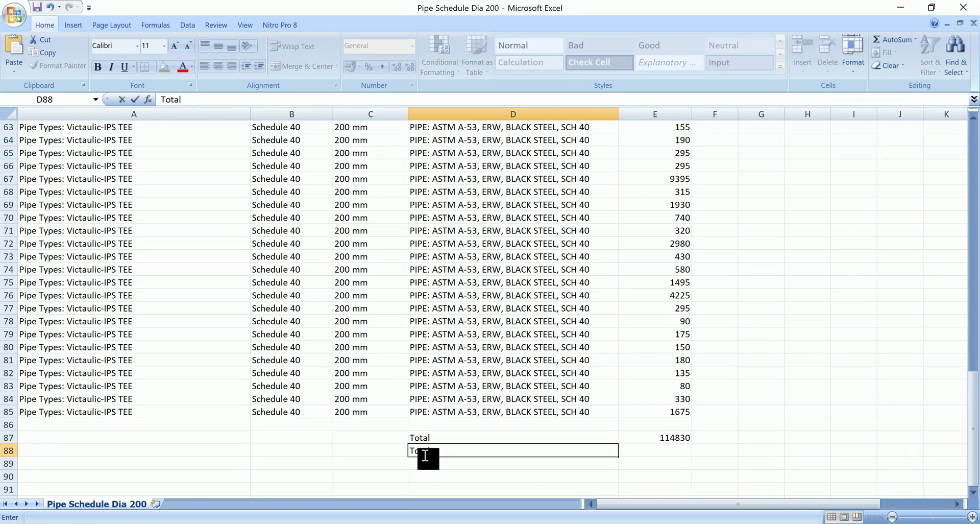
{"action": "type", "text": " Price"}
{"action": "left_click", "coordinate": [632, 450]}
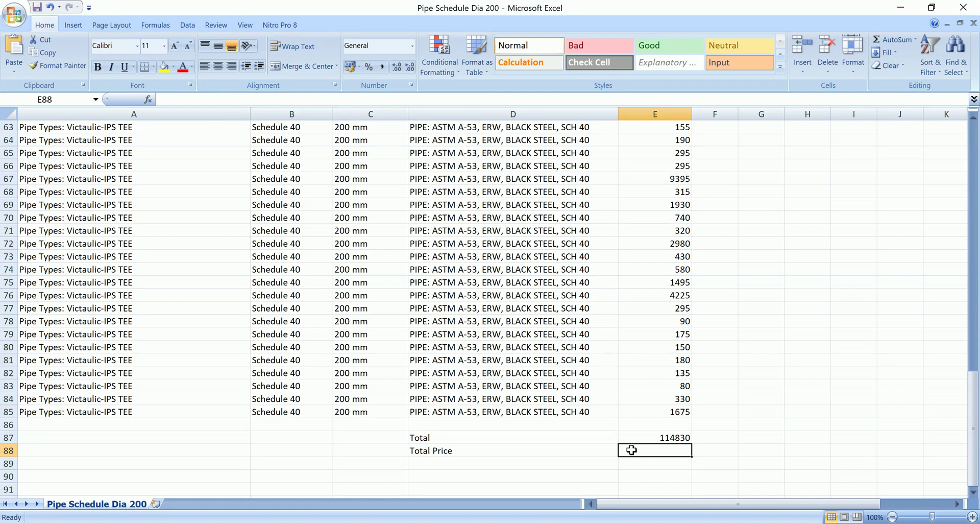
- Enter =E87*2 in E88 to get 229660, undoing a stray '$' entry
{"action": "type", "text": "="}
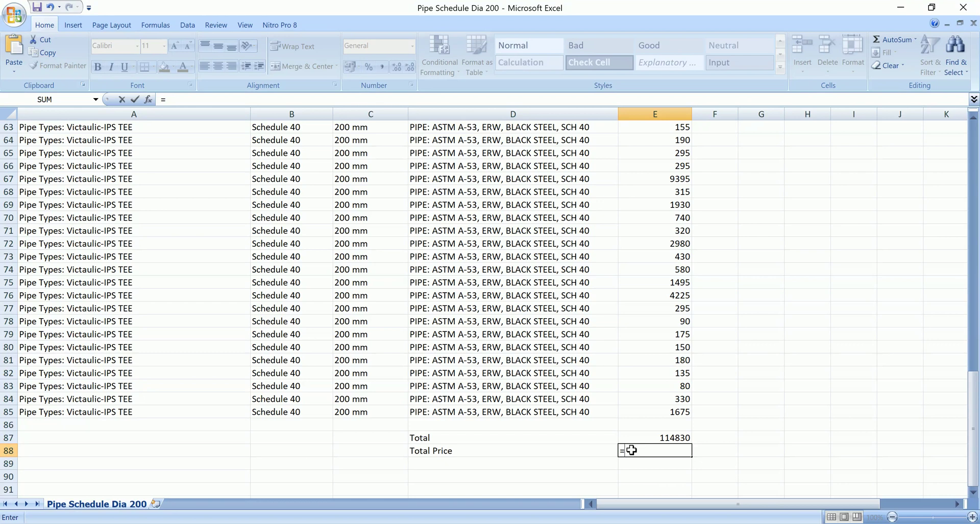
{"action": "left_click", "coordinate": [654, 438]}
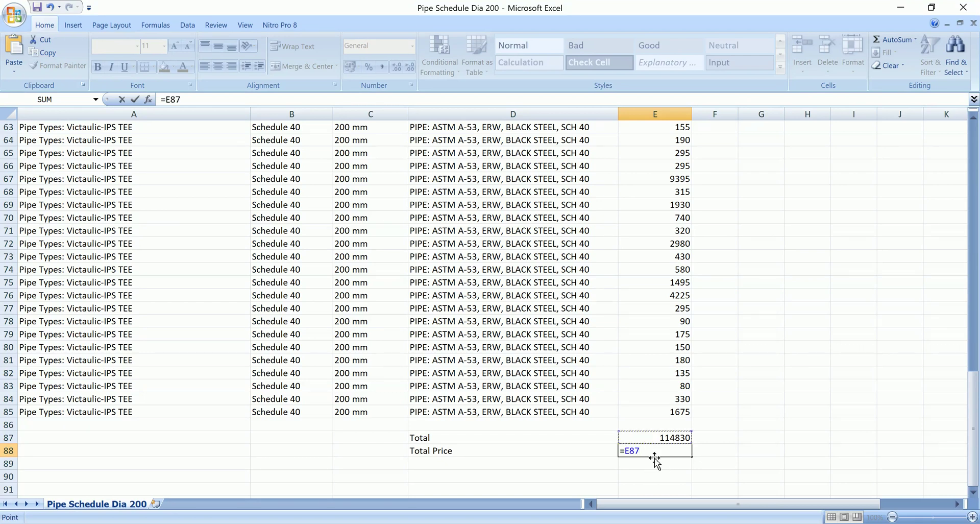
{"action": "type", "text": "*2"}
{"action": "key", "text": "Return"}
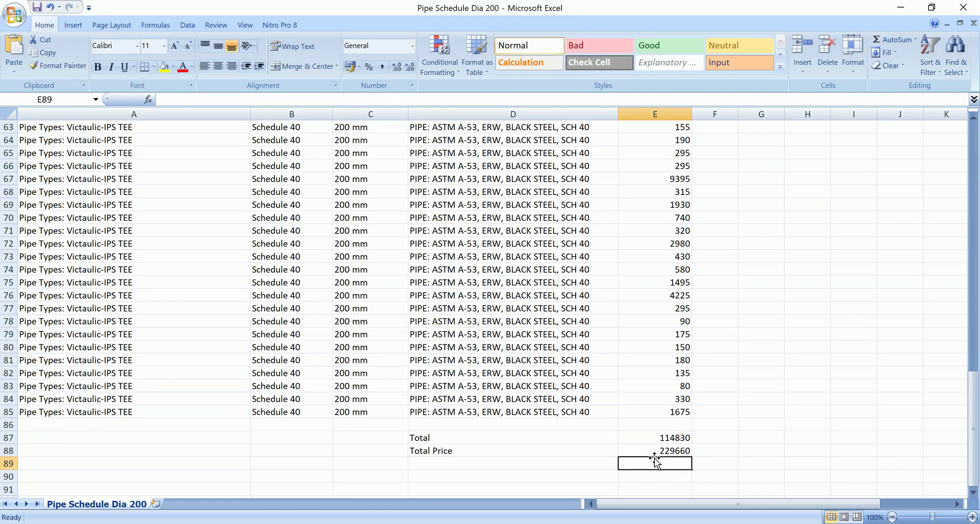
{"action": "left_click", "coordinate": [679, 452]}
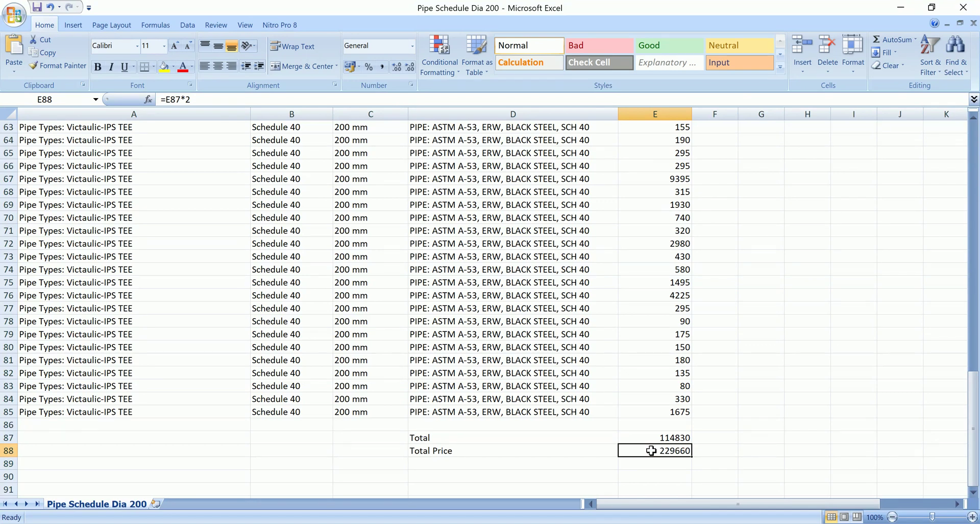
{"action": "type", "text": "$"}
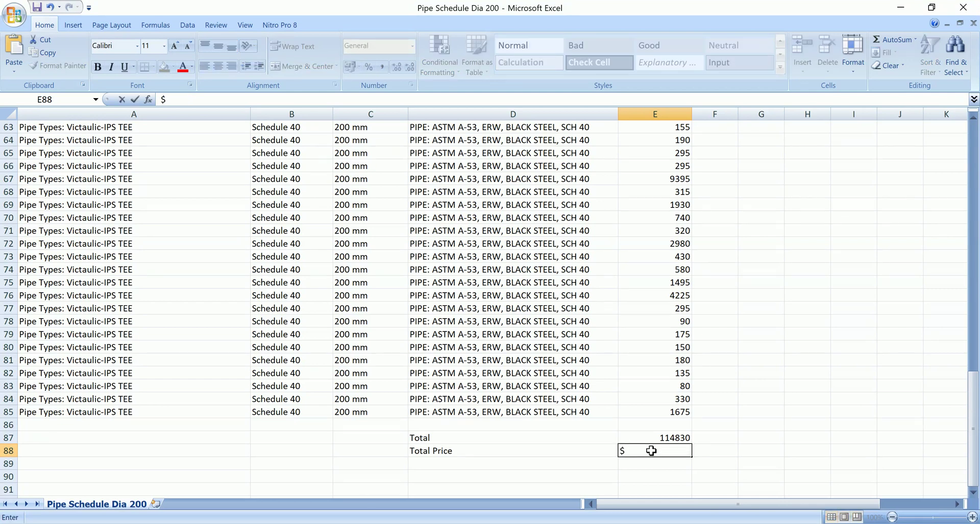
{"action": "key", "text": "Return"}
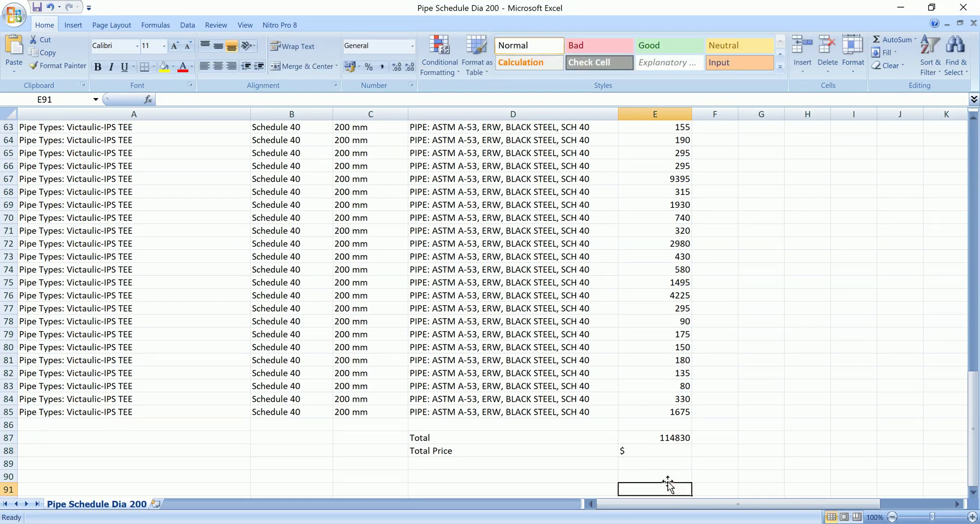
{"action": "key", "text": "ctrl+z"}
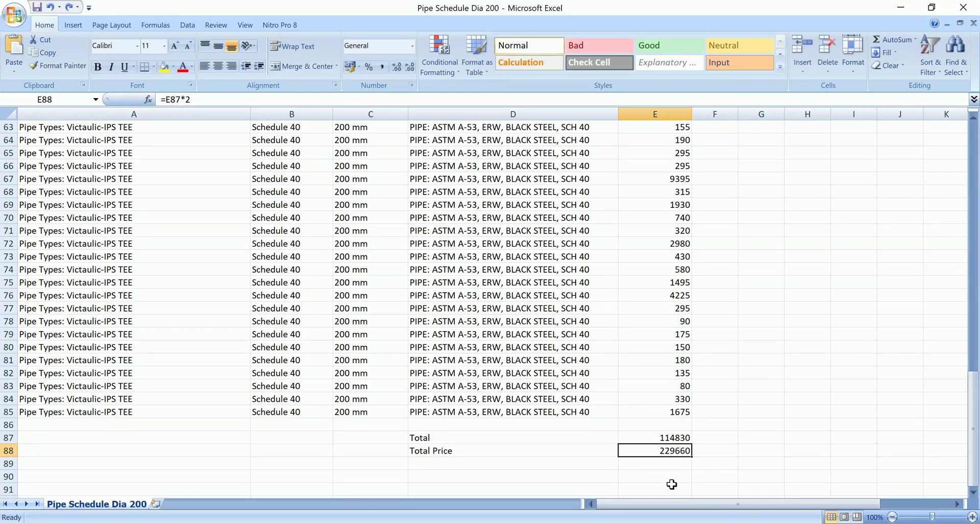
{"action": "double_click", "coordinate": [661, 451]}
{"action": "left_click", "coordinate": [725, 470]}
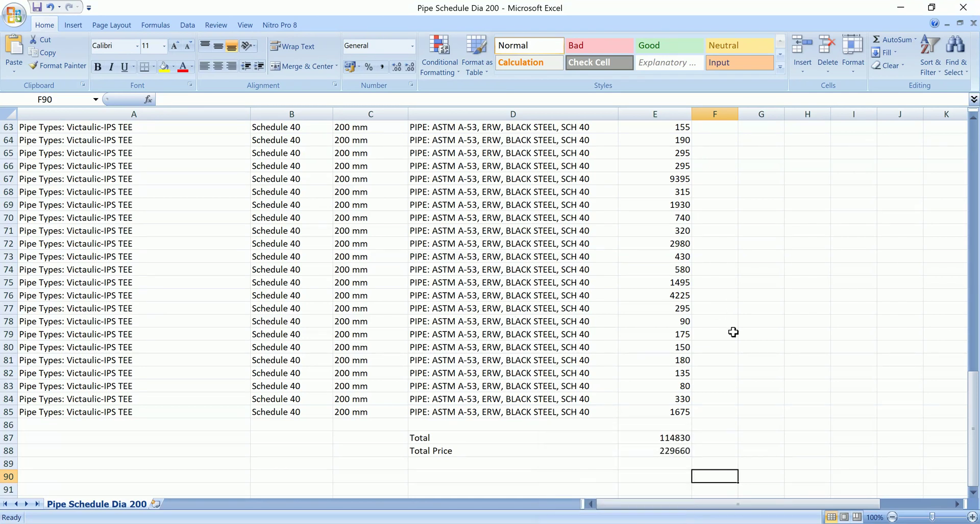
- Review the Victaulic couplings in Revit's Pipe Fitting Schedule, then return to the Victaulic price list PDF
{"action": "left_click", "coordinate": [901, 7]}
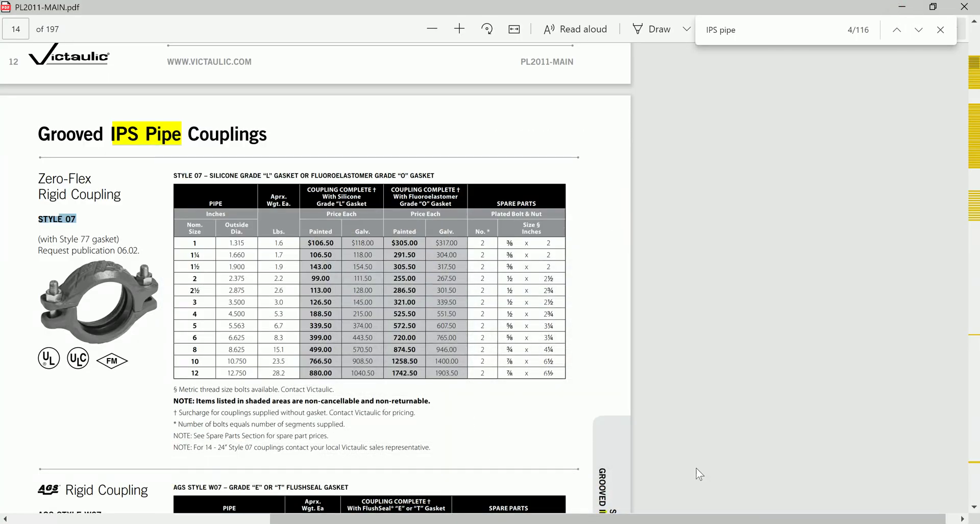
{"action": "key", "text": "alt+Tab"}
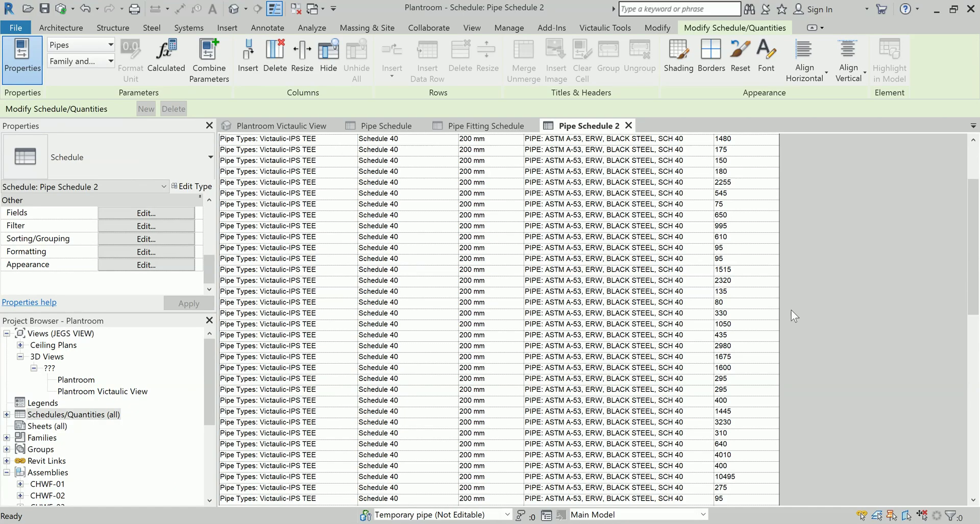
{"action": "left_click", "coordinate": [465, 126]}
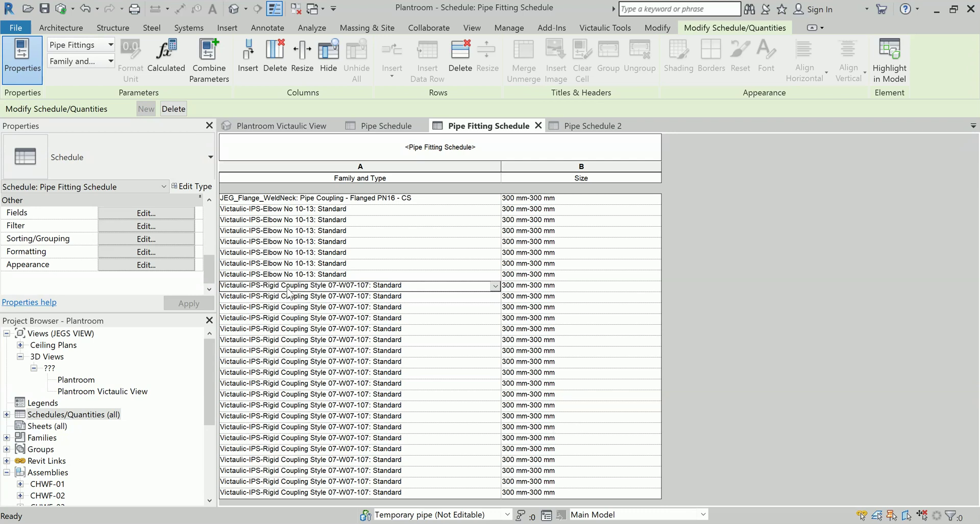
{"action": "left_click", "coordinate": [541, 516]}
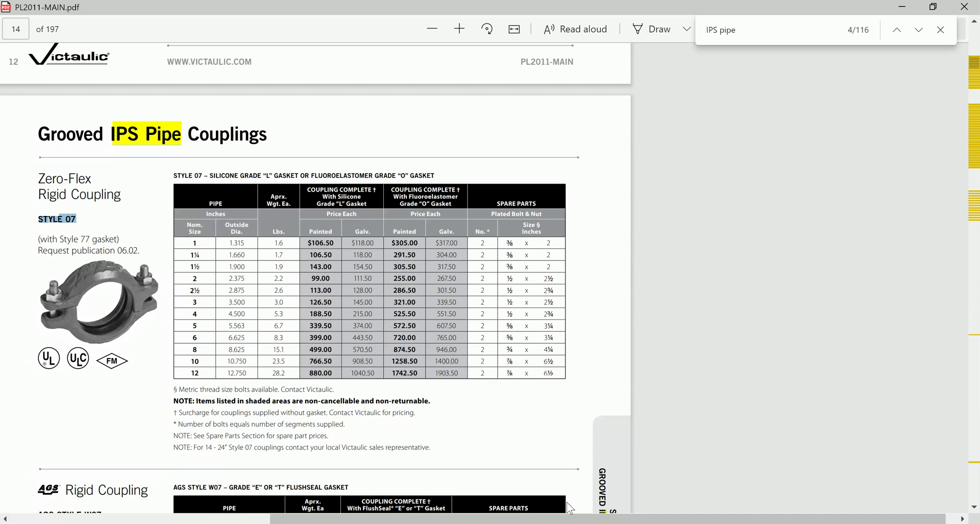
- Show the Pipe Schedule Dia 300 workbook and check B15's =E14*7.8 Total Price of 362076
{"action": "mouse_move", "coordinate": [570, 520]}
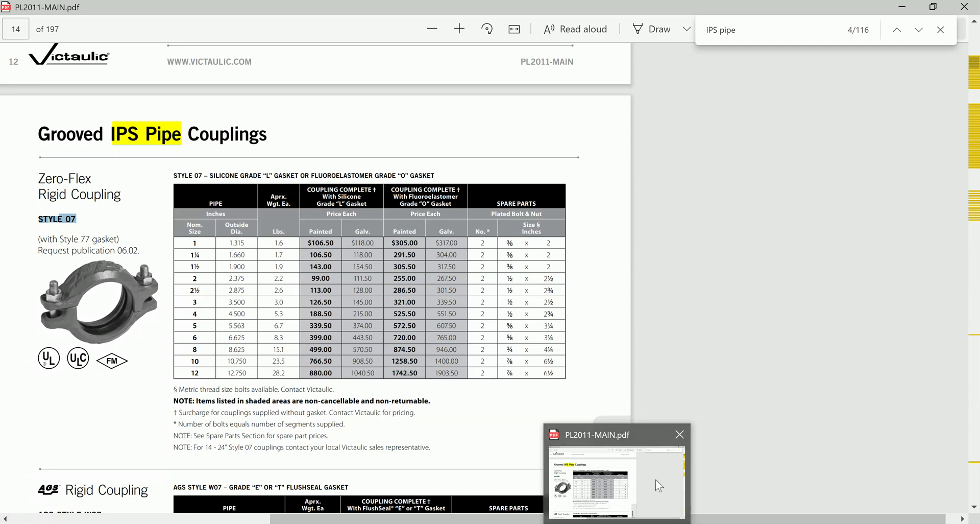
{"action": "left_click", "coordinate": [623, 505]}
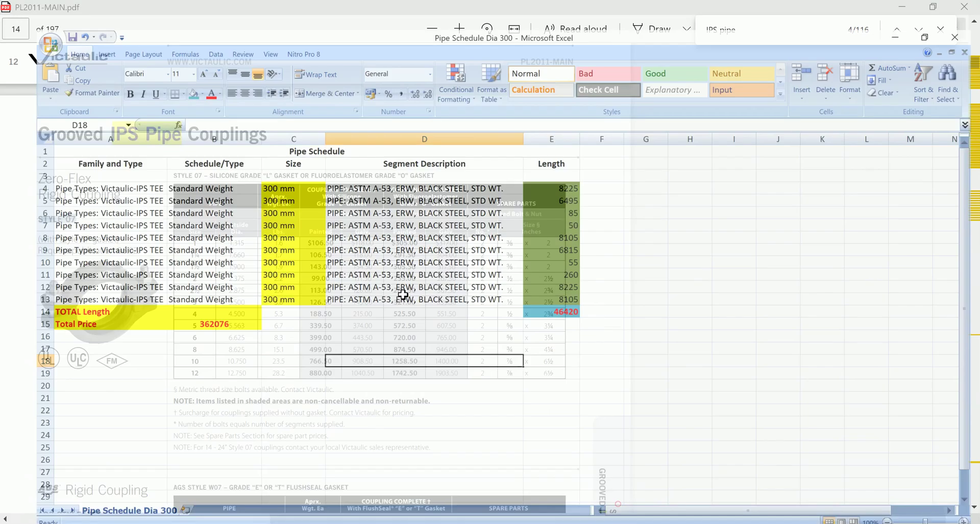
{"action": "left_click", "coordinate": [216, 311]}
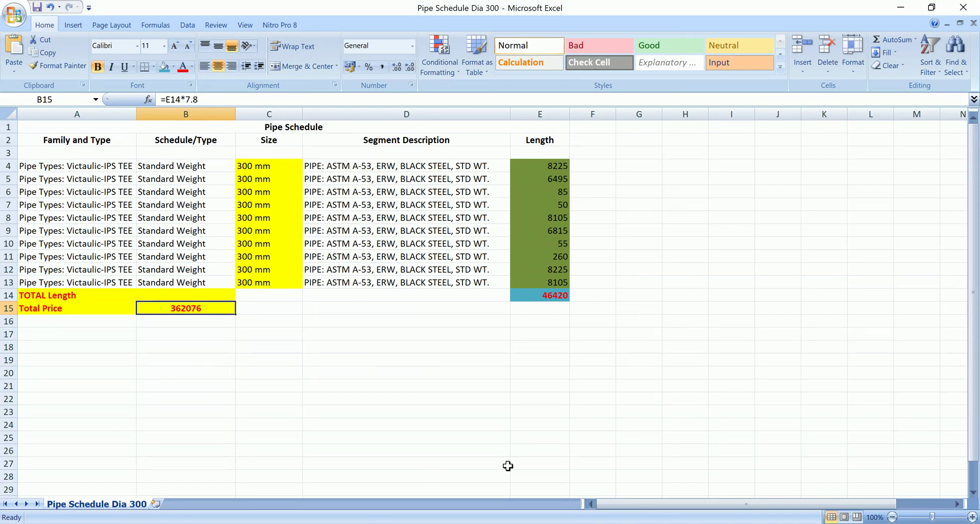
{"action": "key", "text": "ctrl+End"}
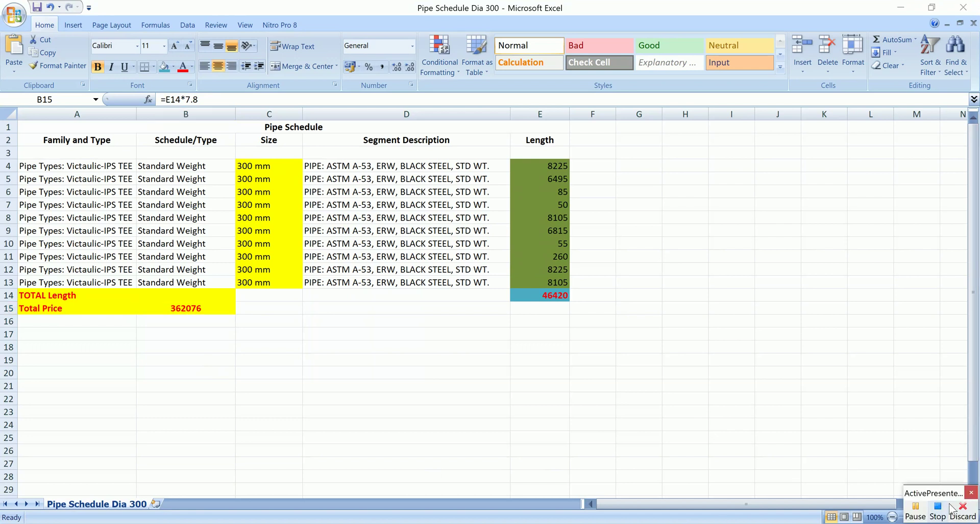